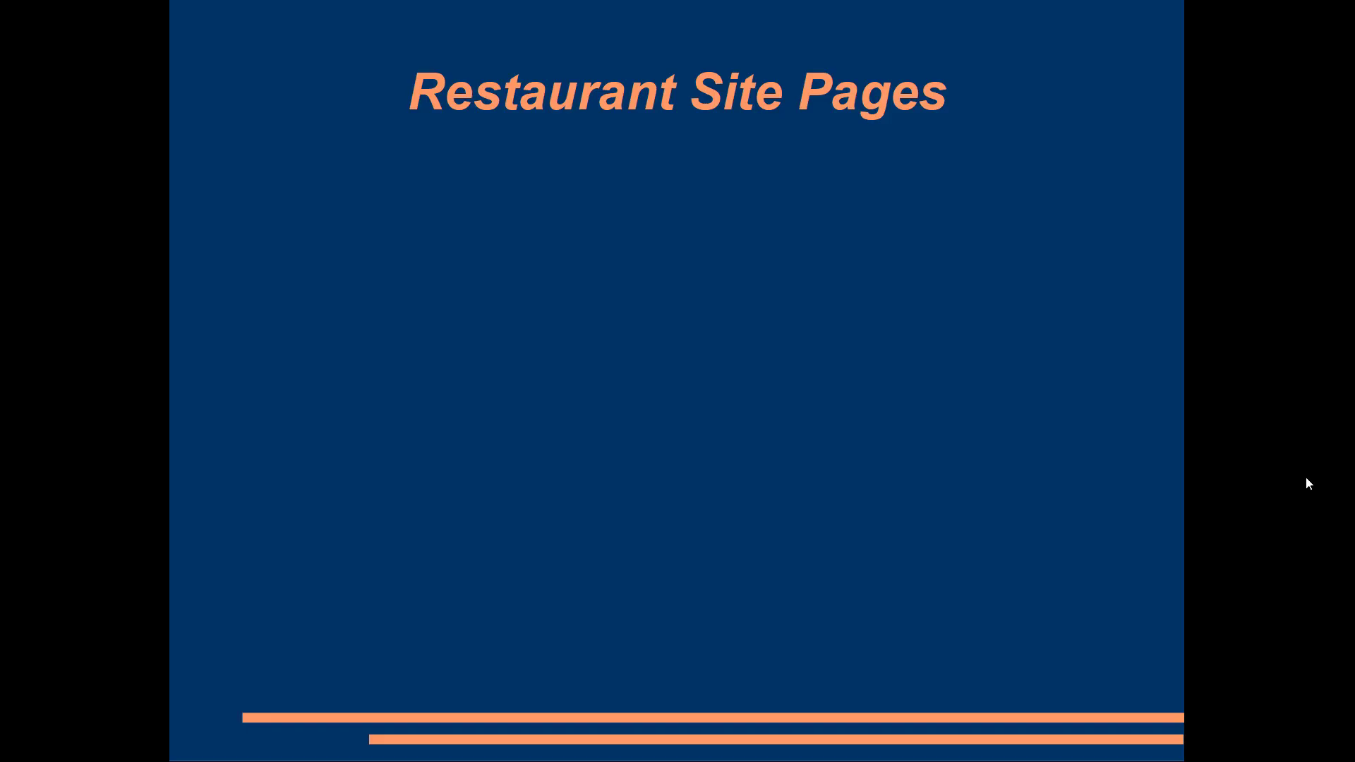
Reveal the slide's seven page items: Home, Menu, Reservations, FAQ, Events, About Us, Contact Us.
{"action": "left_click", "coordinate": [1215, 442]}
{"action": "left_click", "coordinate": [1216, 443]}
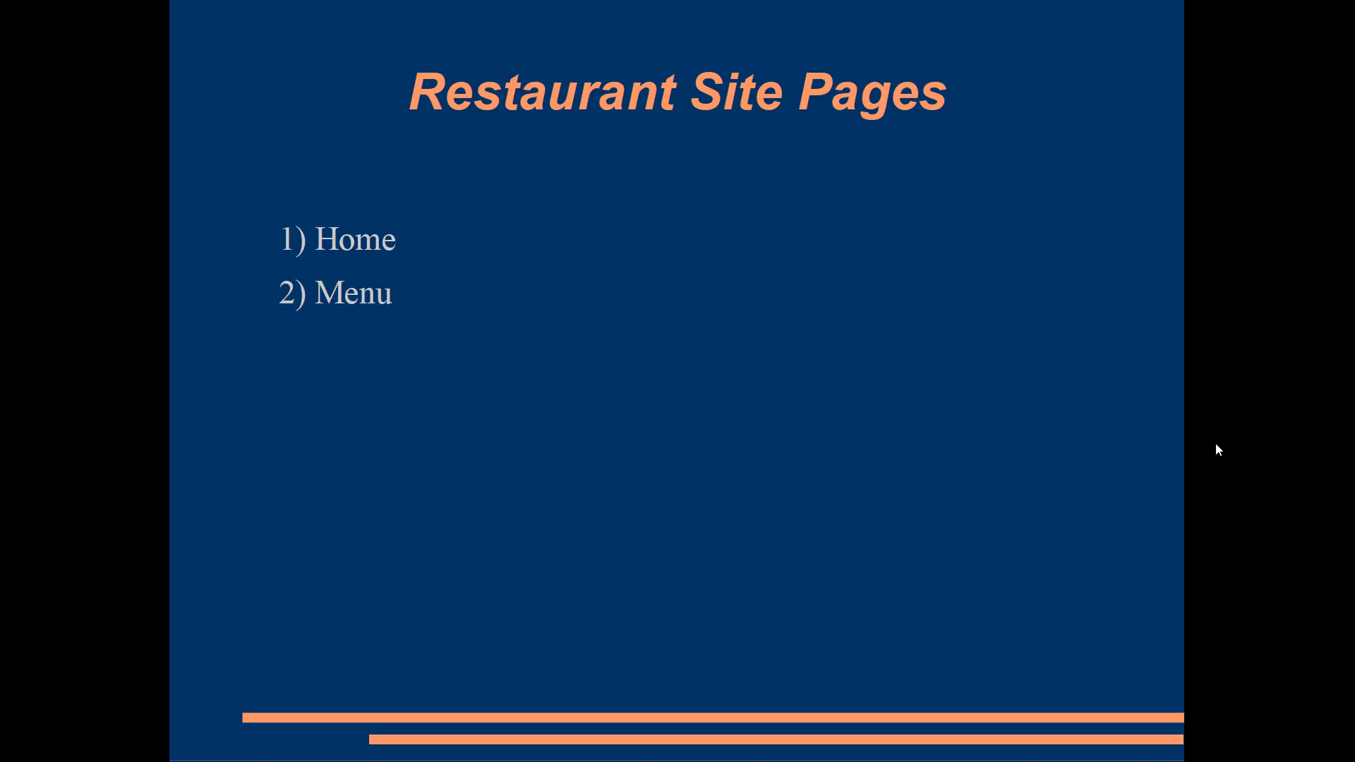
{"action": "left_click", "coordinate": [1216, 445]}
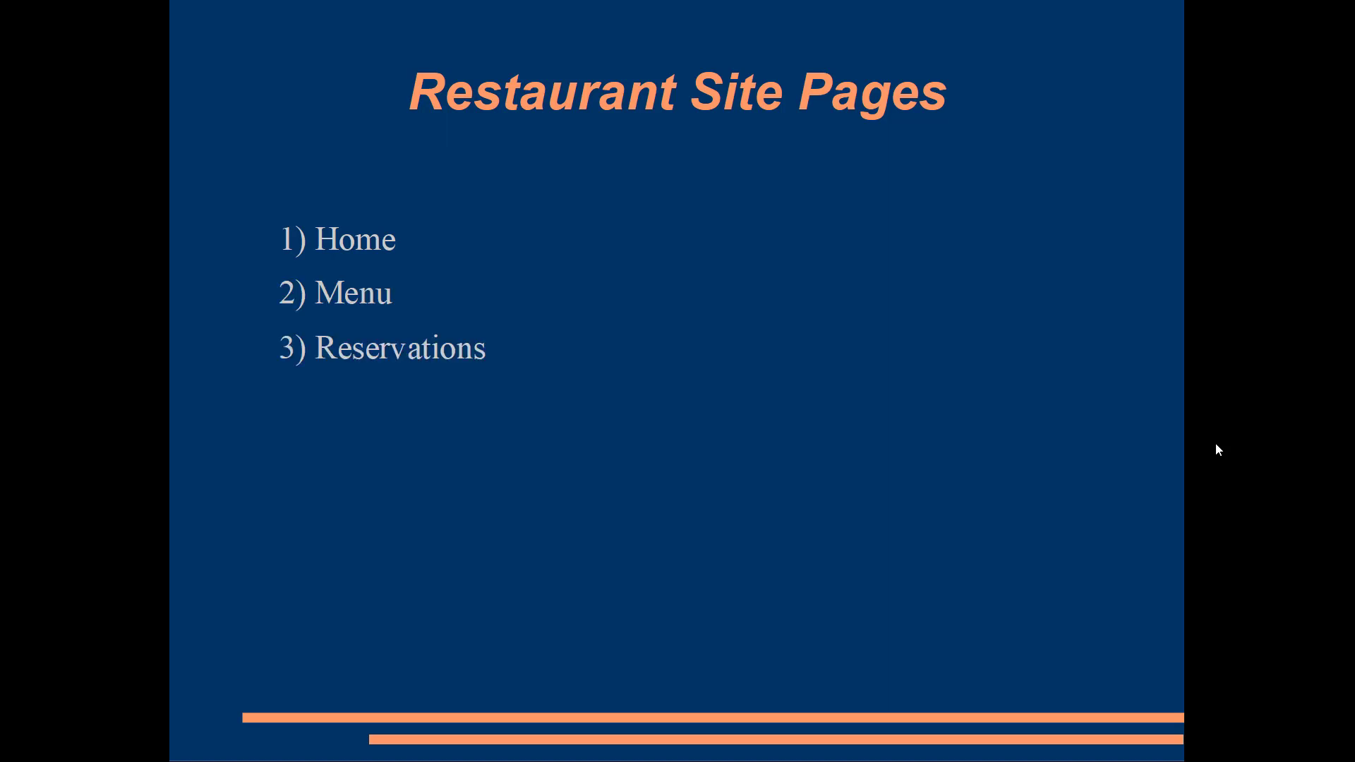
{"action": "left_click", "coordinate": [1216, 444]}
{"action": "left_click", "coordinate": [1216, 448]}
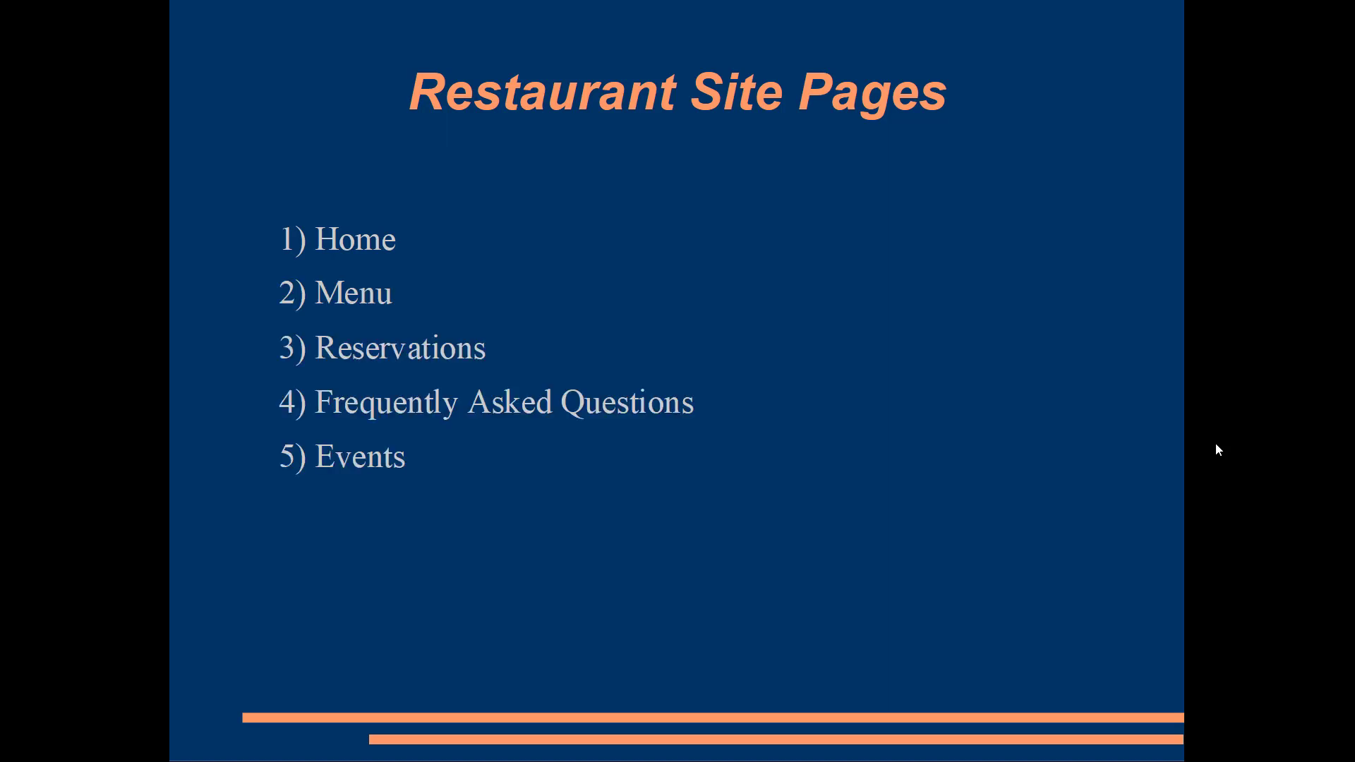
{"action": "left_click", "coordinate": [1216, 449]}
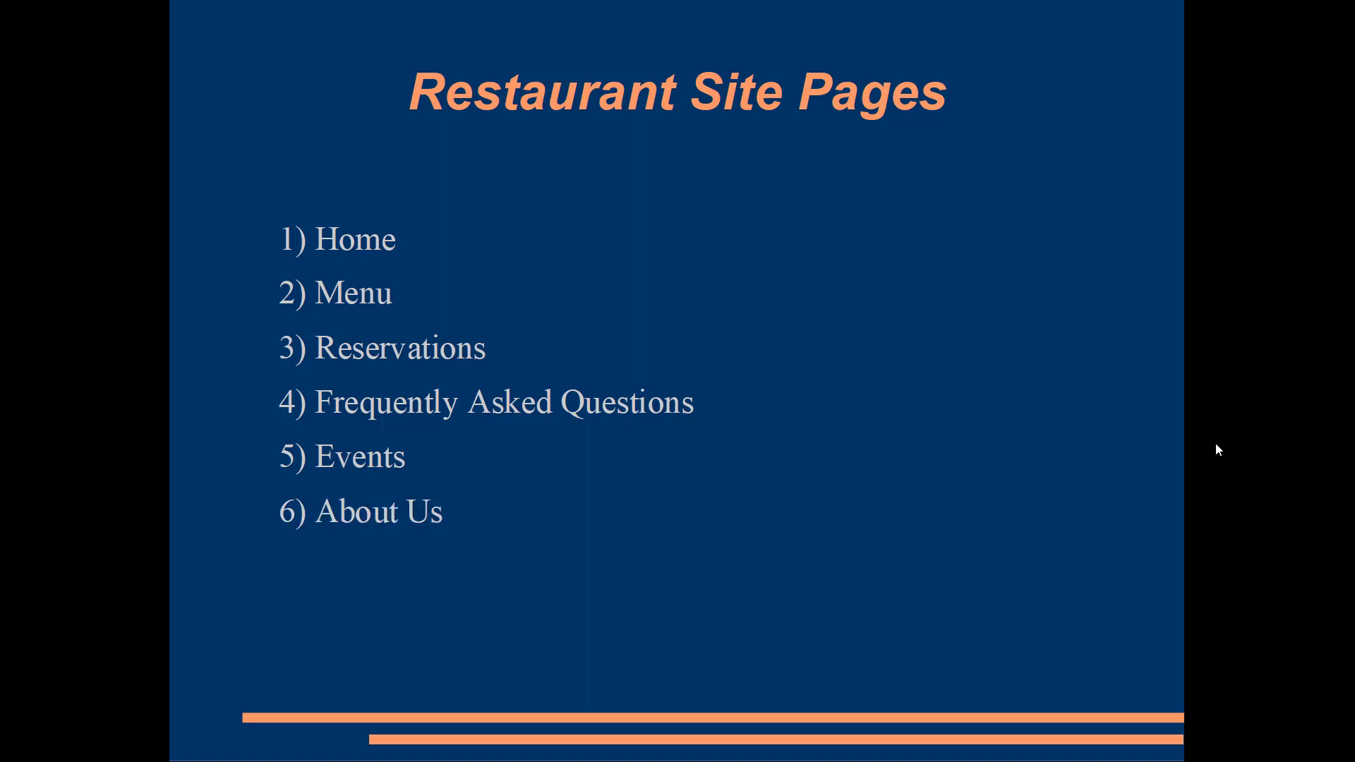
{"action": "left_click", "coordinate": [1216, 449]}
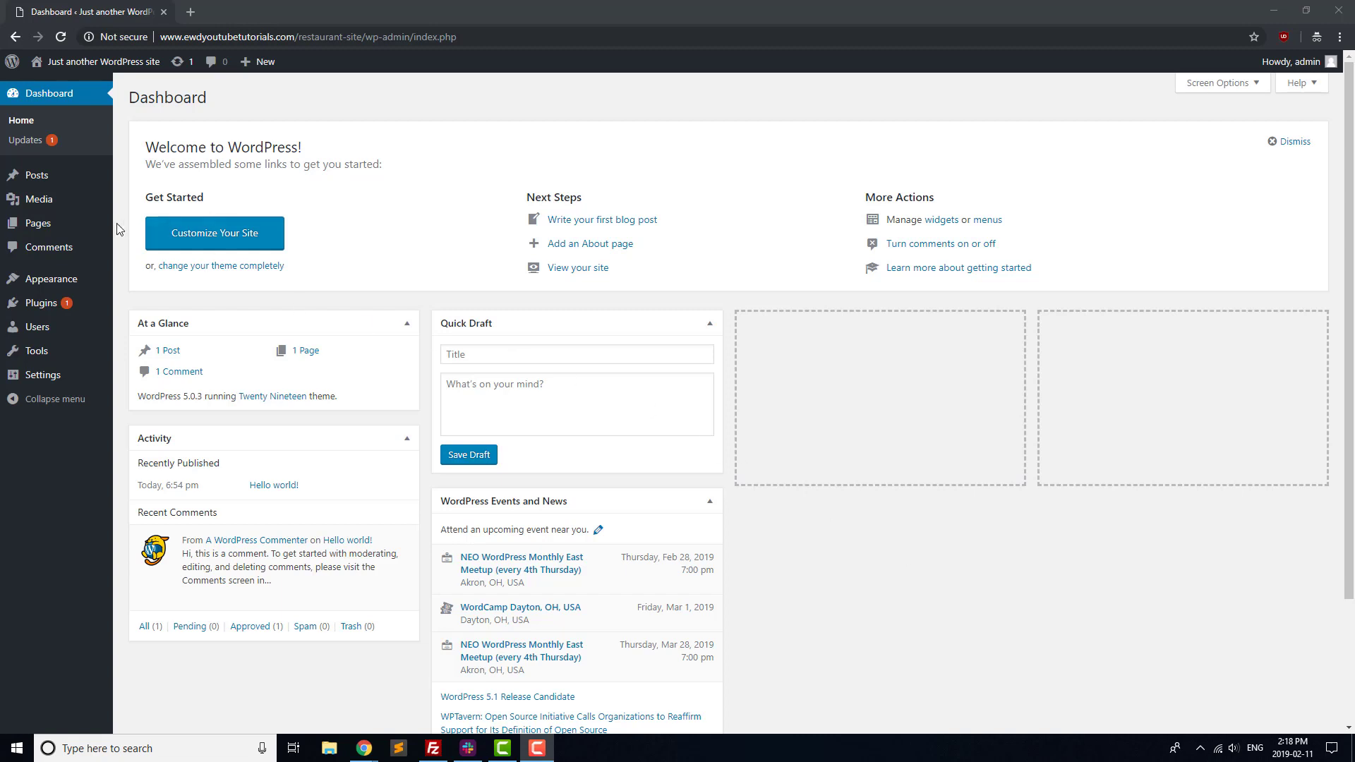
Publish a 'Home' page reading 'This is a website that helps restaurant owners set up a website.'.
{"action": "left_click", "coordinate": [57, 235]}
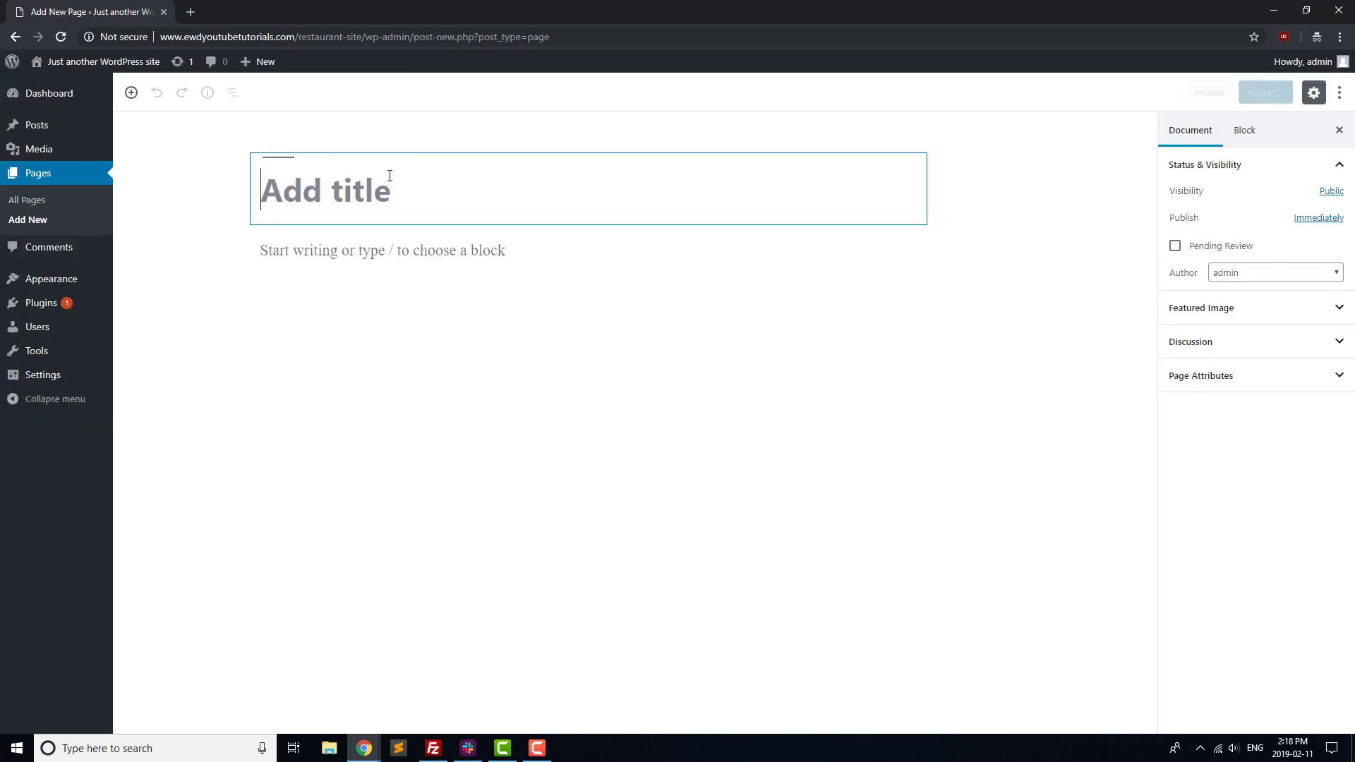
{"action": "type", "text": "Home"}
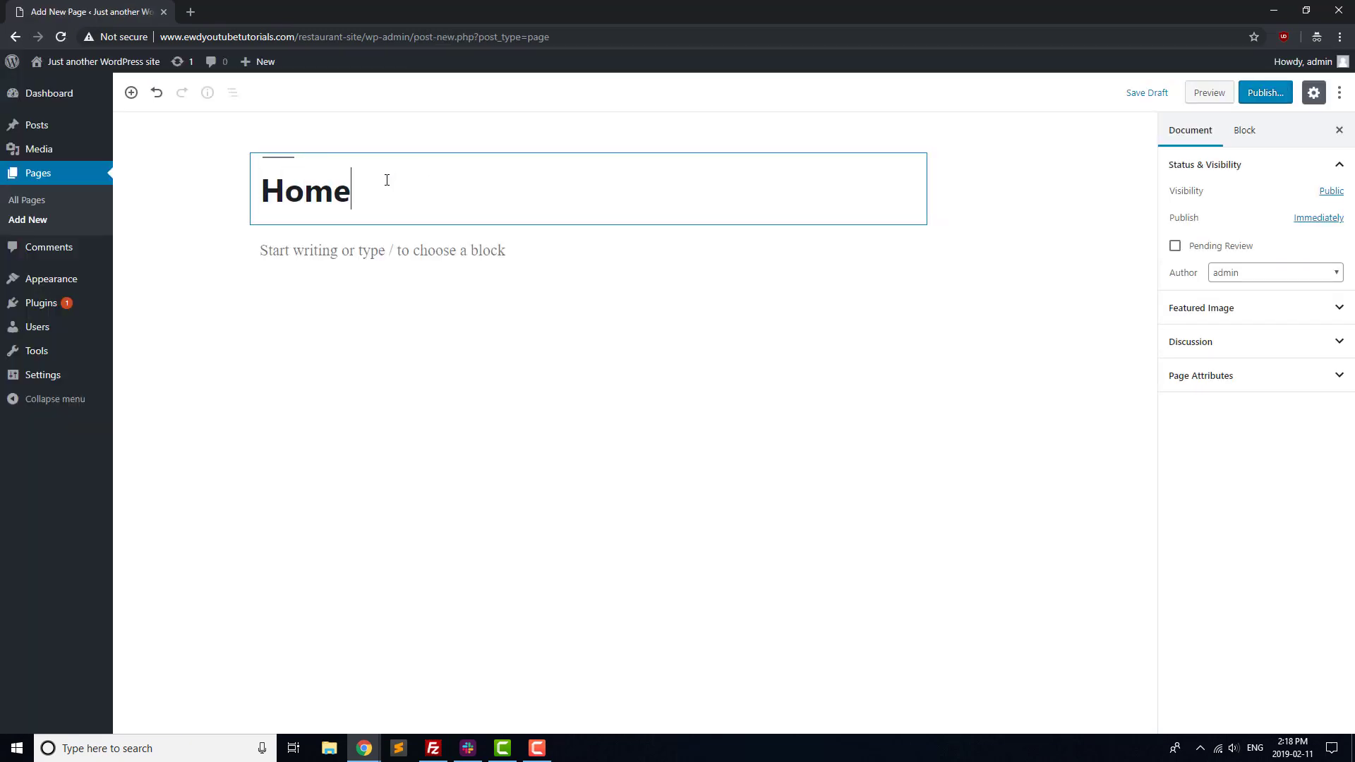
{"action": "key", "text": "Return"}
{"action": "type", "text": "This is a we"}
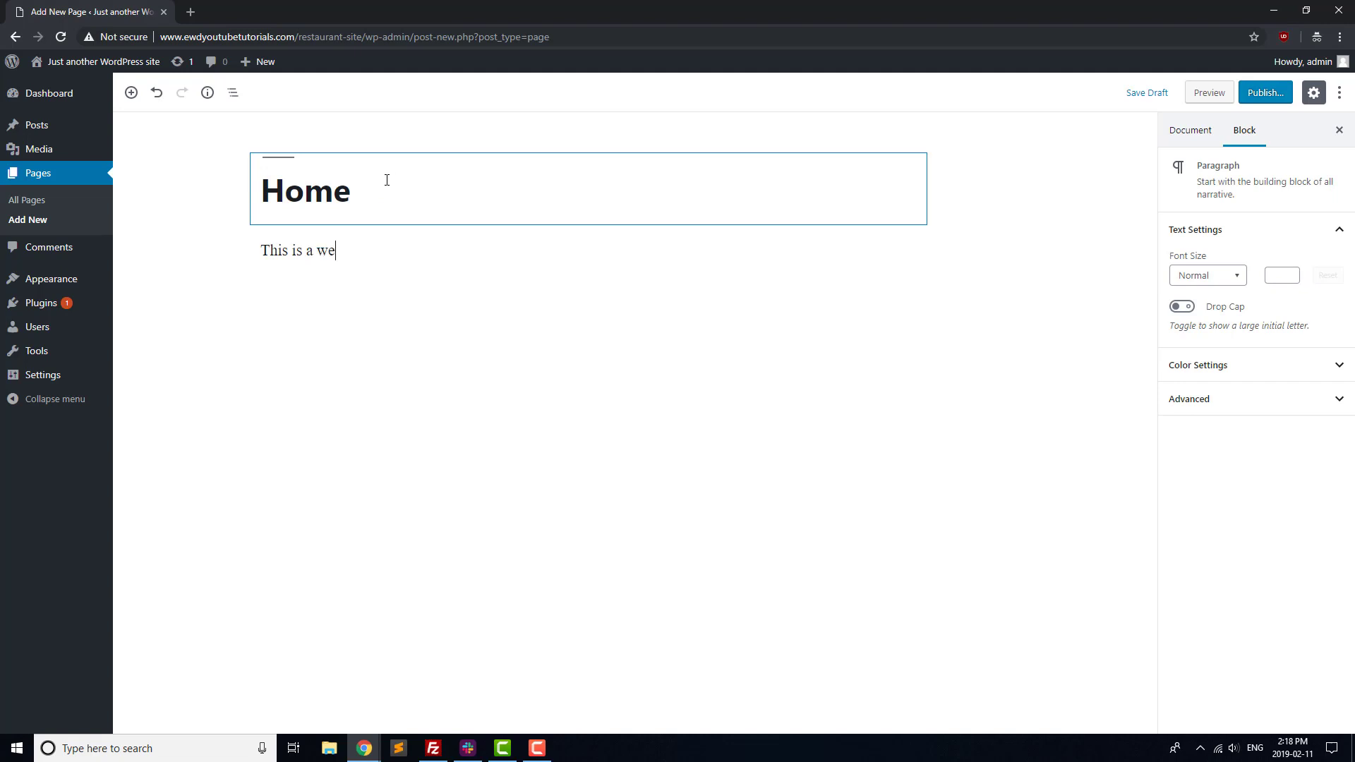
{"action": "type", "text": "bsite that helps resta"}
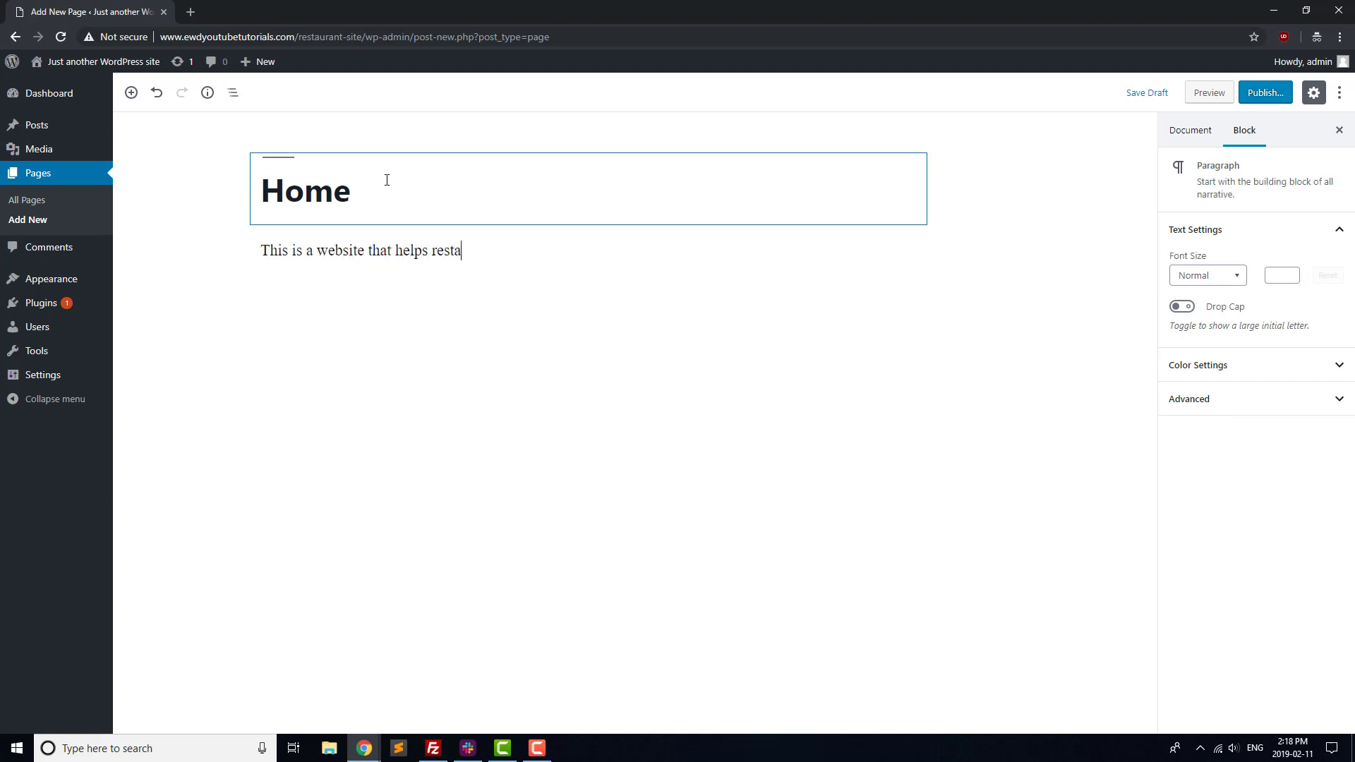
{"action": "type", "text": "urant owners set up a w"}
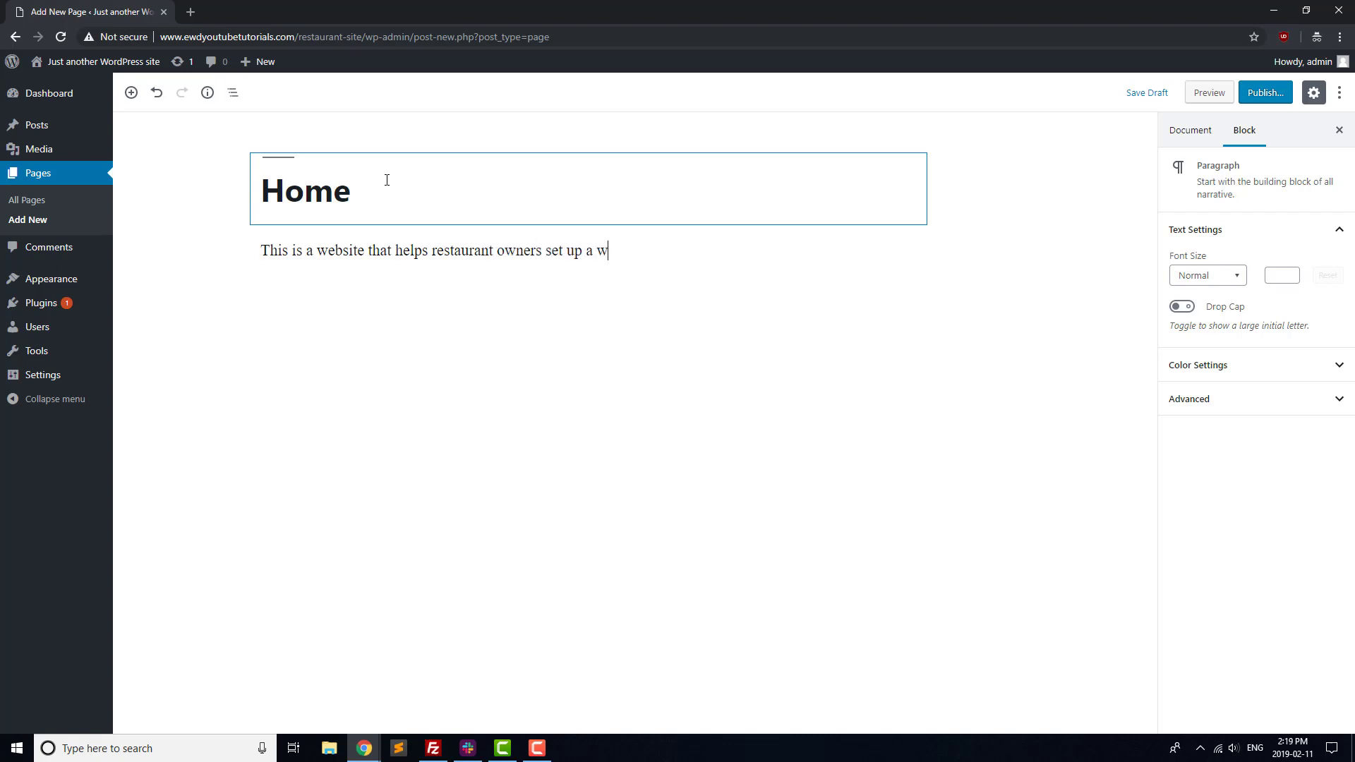
{"action": "type", "text": "ebsite."}
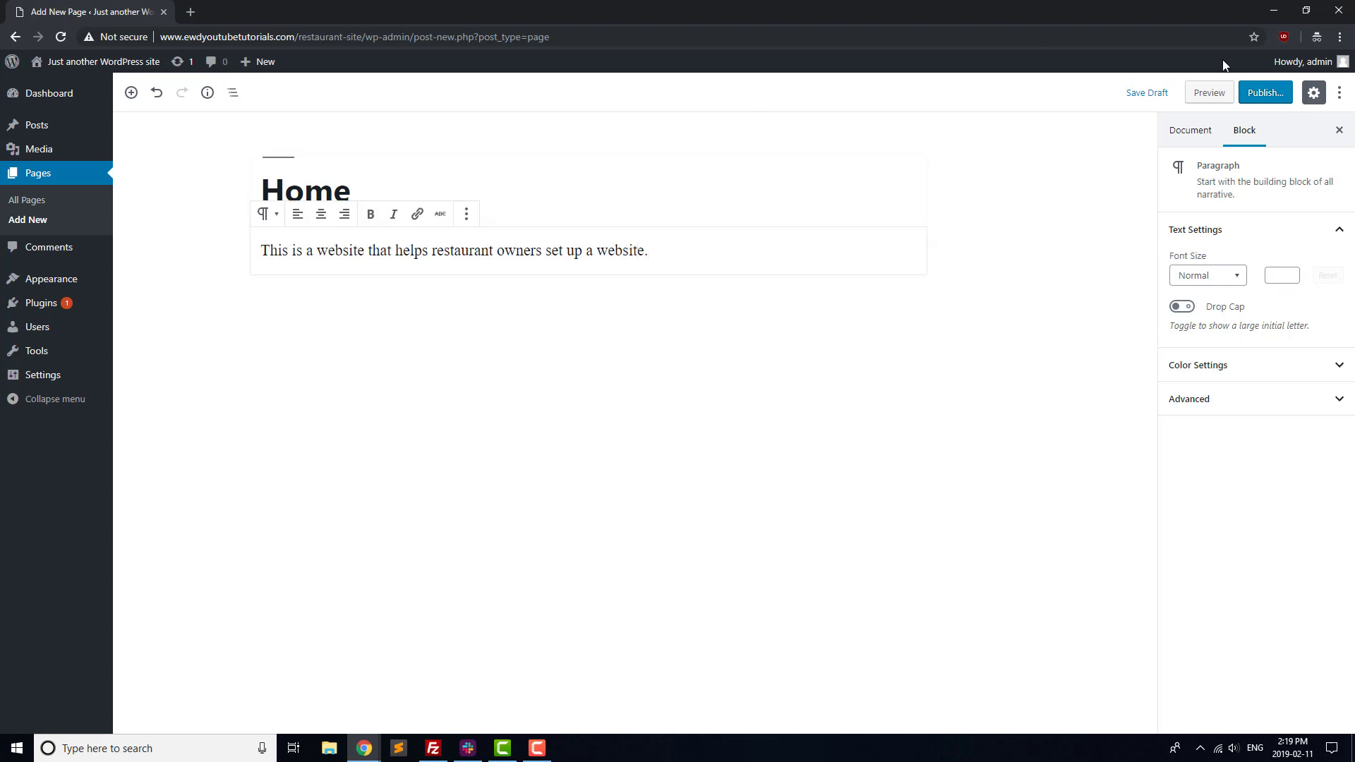
{"action": "left_click", "coordinate": [1255, 93]}
{"action": "left_click", "coordinate": [1252, 94]}
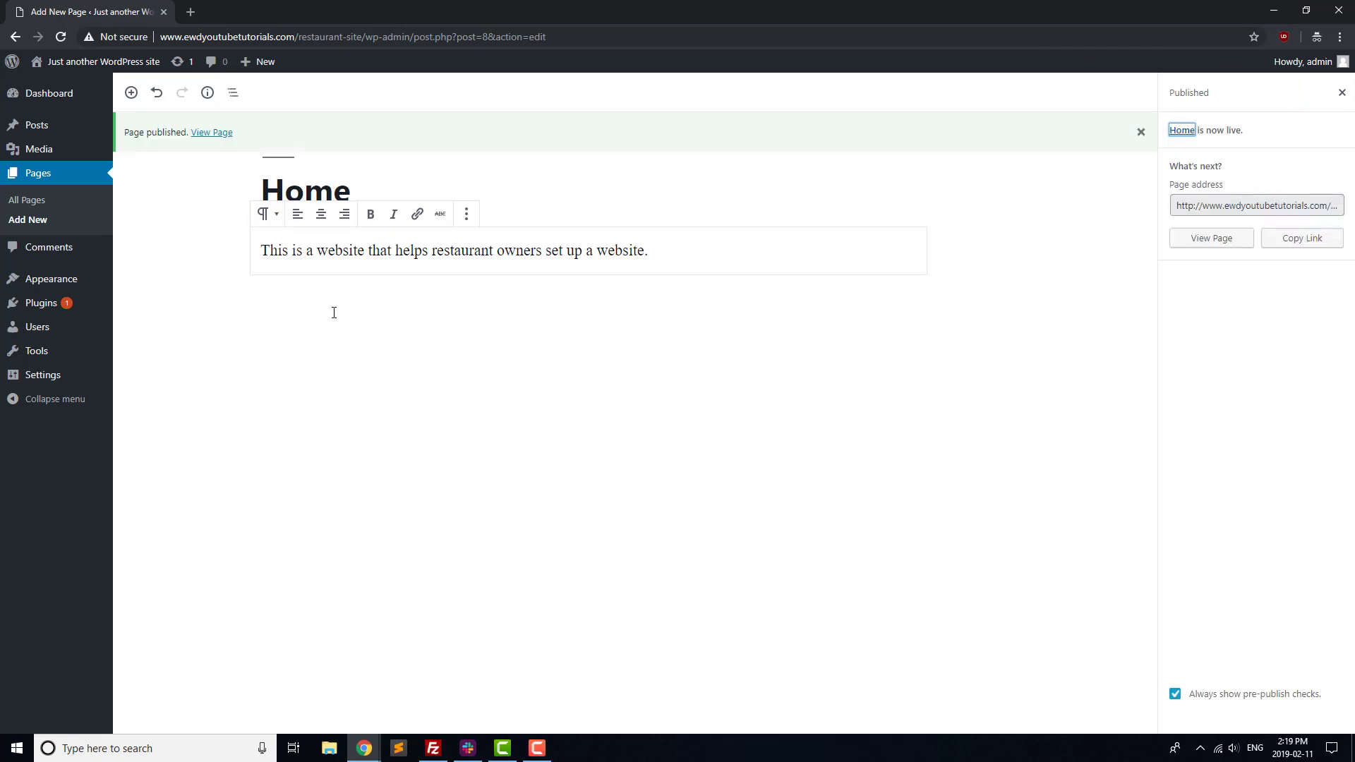
{"action": "mouse_move", "coordinate": [71, 374]}
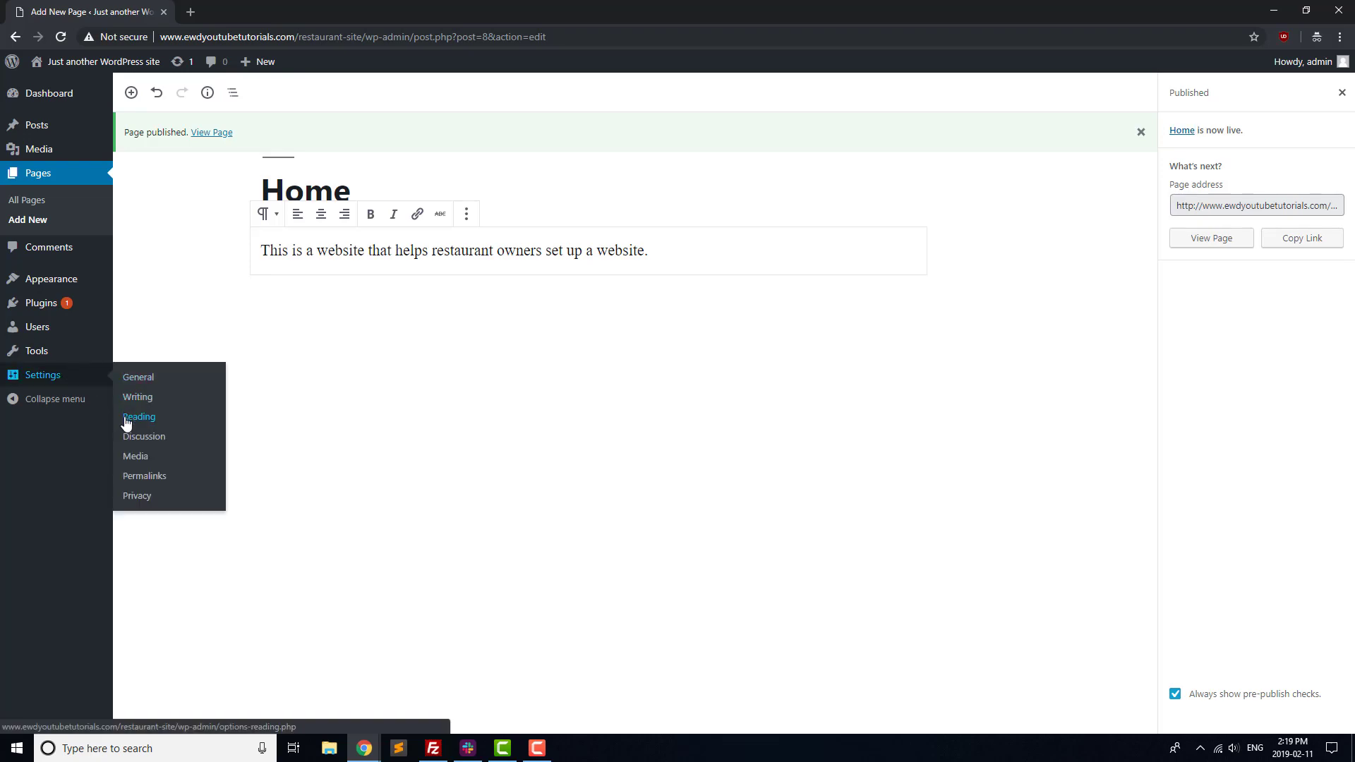
In Reading settings, choose A static page with Home as the homepage and save.
{"action": "left_click", "coordinate": [160, 416]}
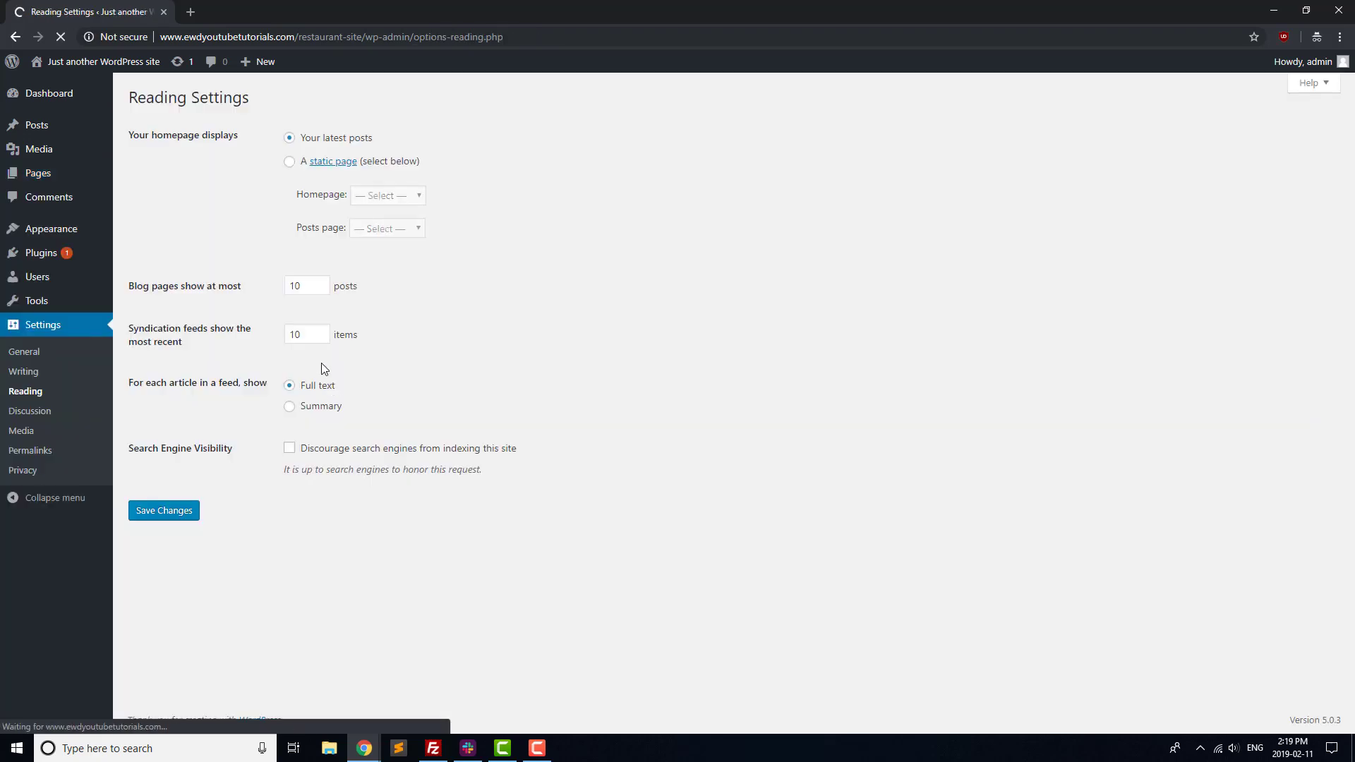
{"action": "left_click", "coordinate": [291, 163]}
{"action": "left_click", "coordinate": [392, 204]}
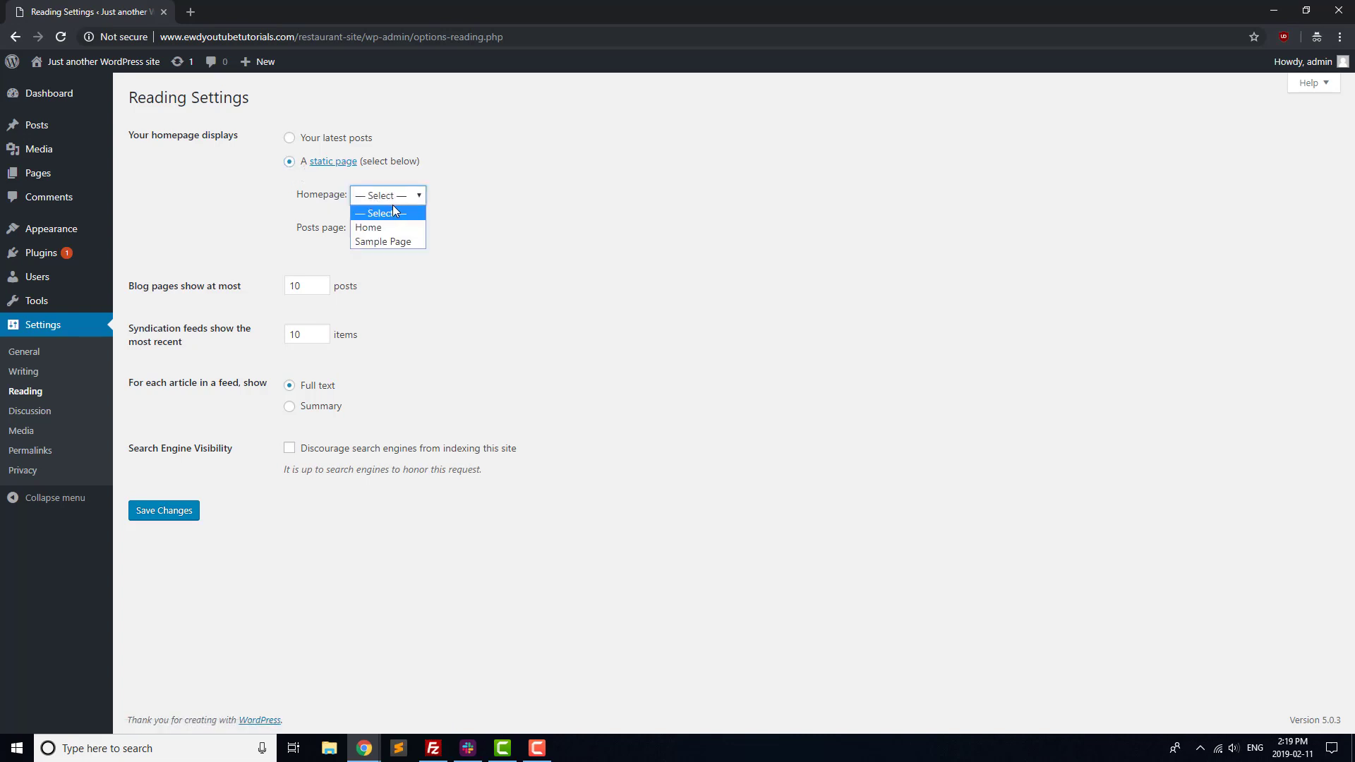
{"action": "left_click", "coordinate": [389, 228]}
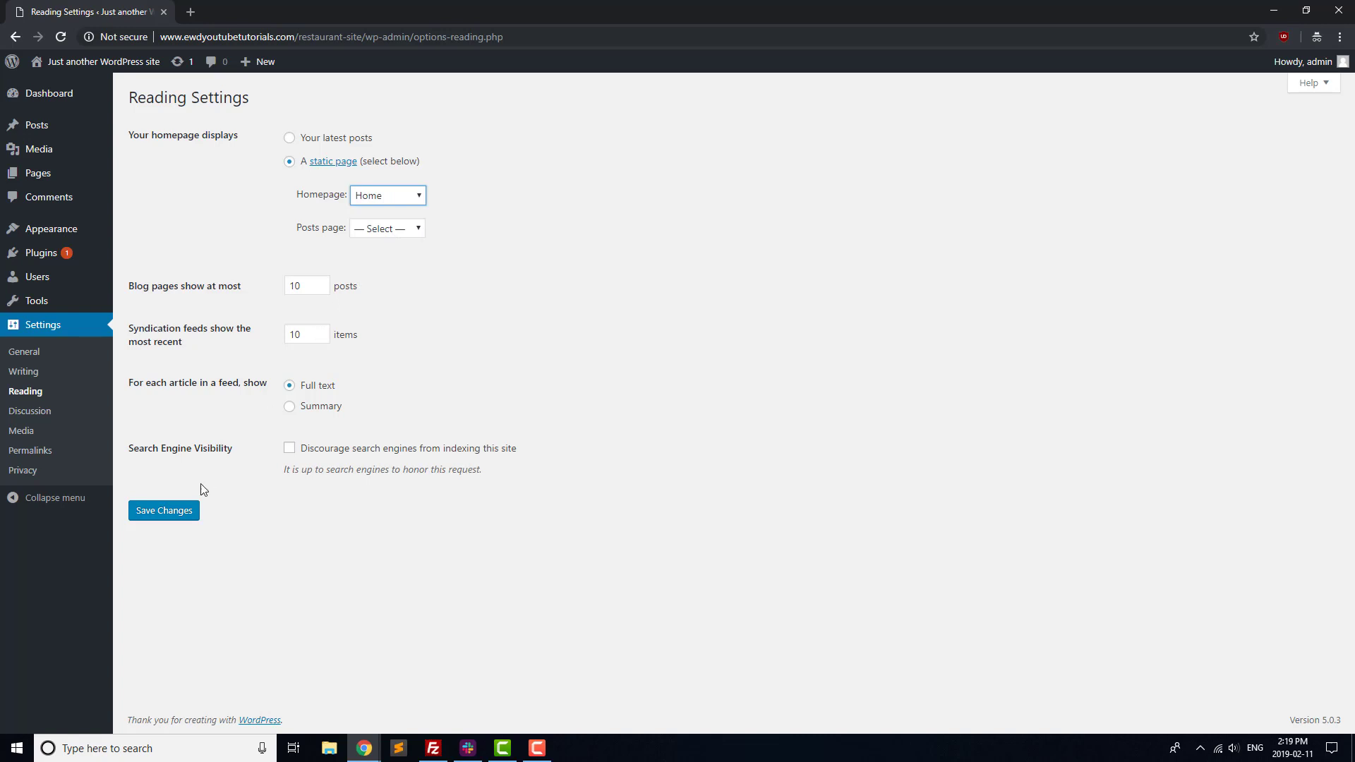
{"action": "left_click", "coordinate": [178, 514]}
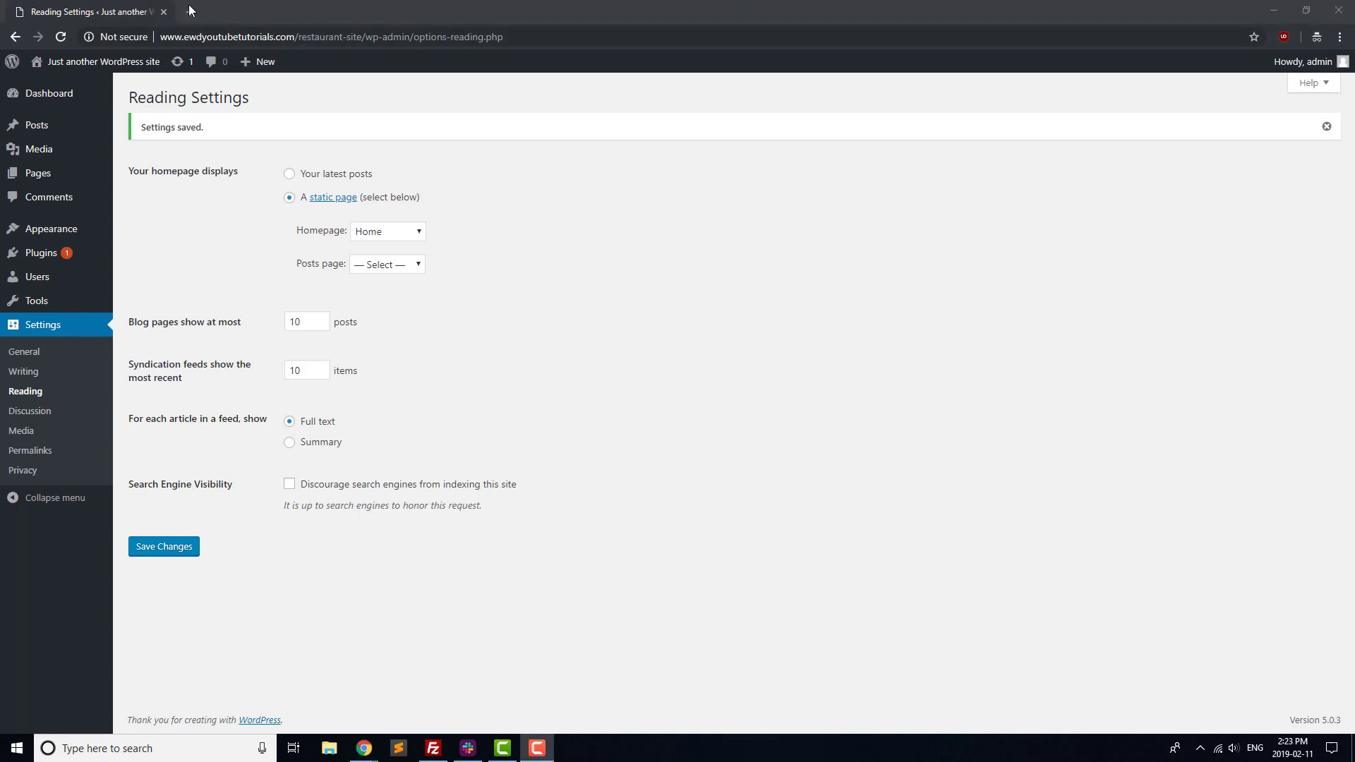
Load the restaurant site's front page in a new private tab, then return to Reading Settings.
{"action": "left_click", "coordinate": [189, 4]}
{"action": "type", "text": "http://www.ewdyoutubetutorials.com/restaurant-site/"}
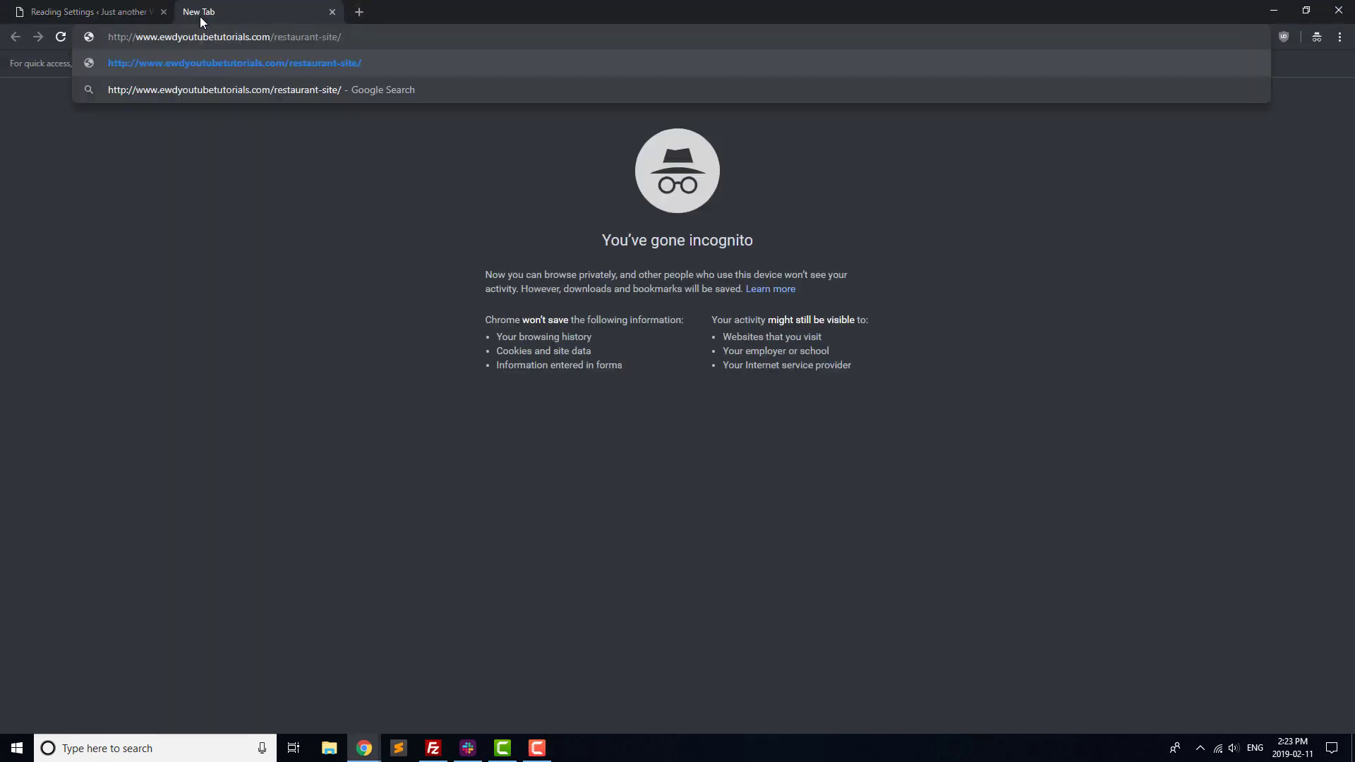
{"action": "key", "text": "Return"}
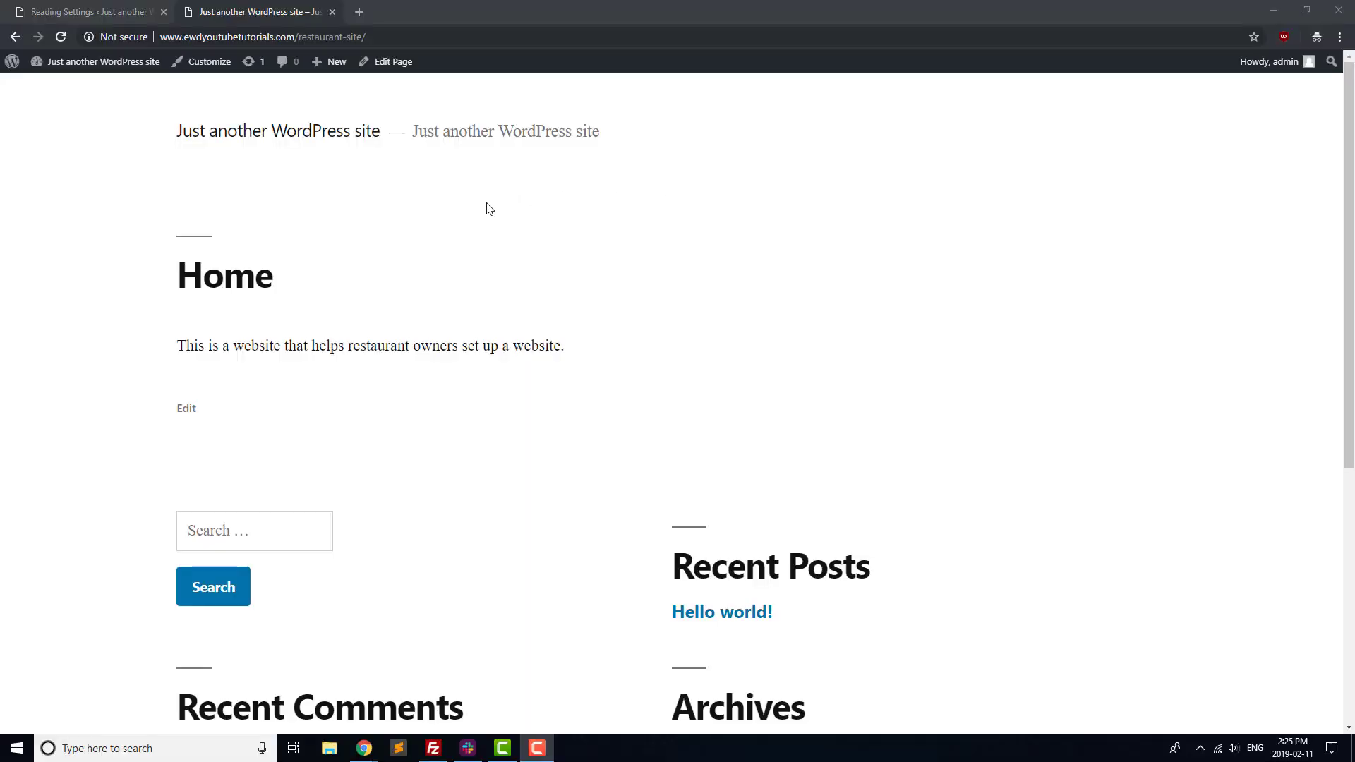
{"action": "left_click", "coordinate": [89, 11]}
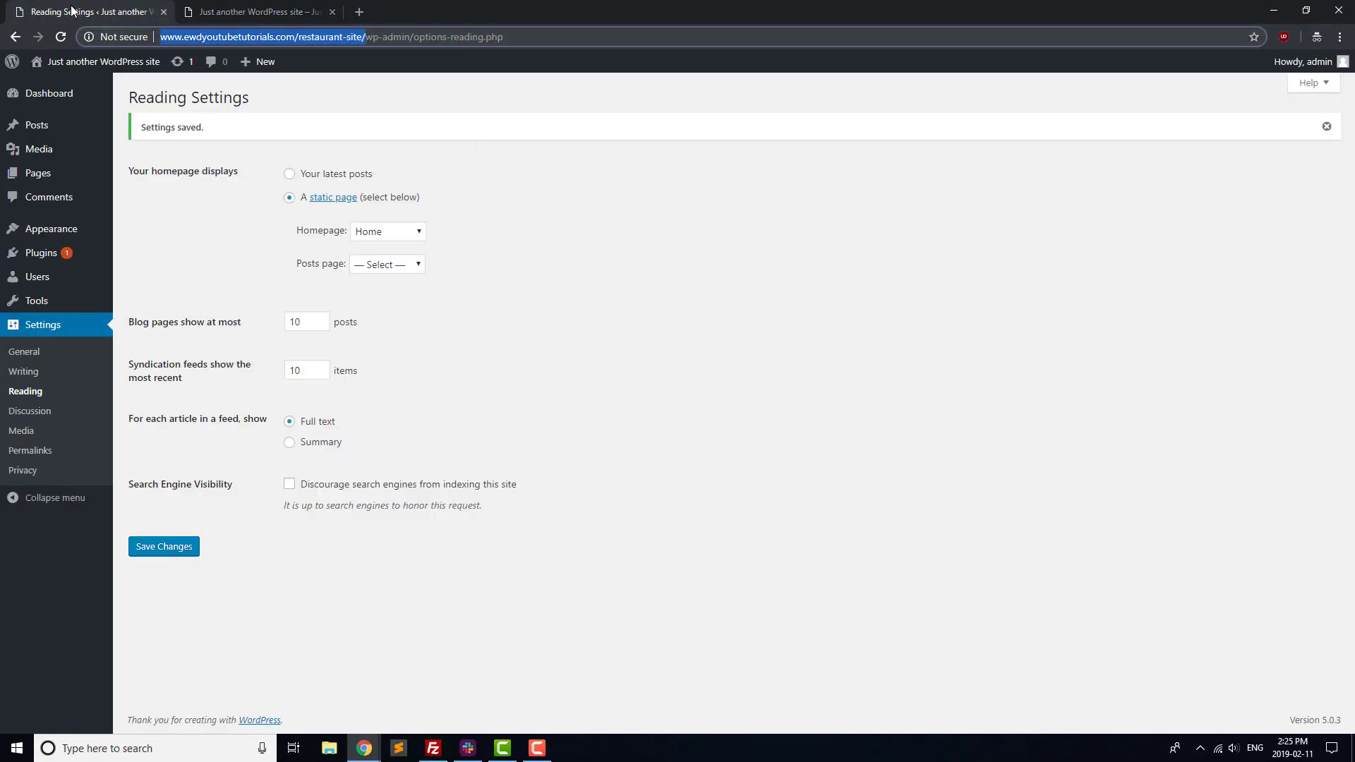
Create a new page titled 'Menu' with the text 'Menu coming soon!' and publish it.
{"action": "left_click", "coordinate": [39, 177]}
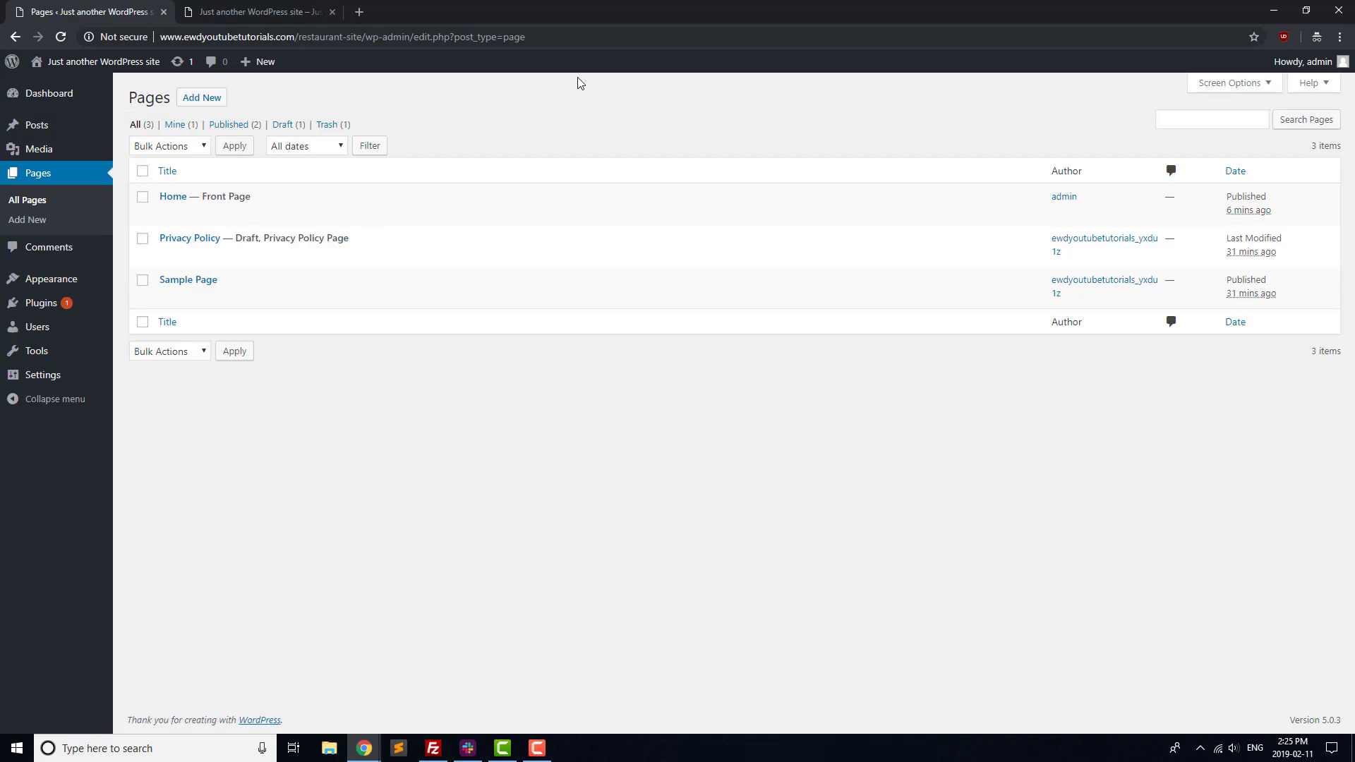
{"action": "left_click", "coordinate": [203, 100]}
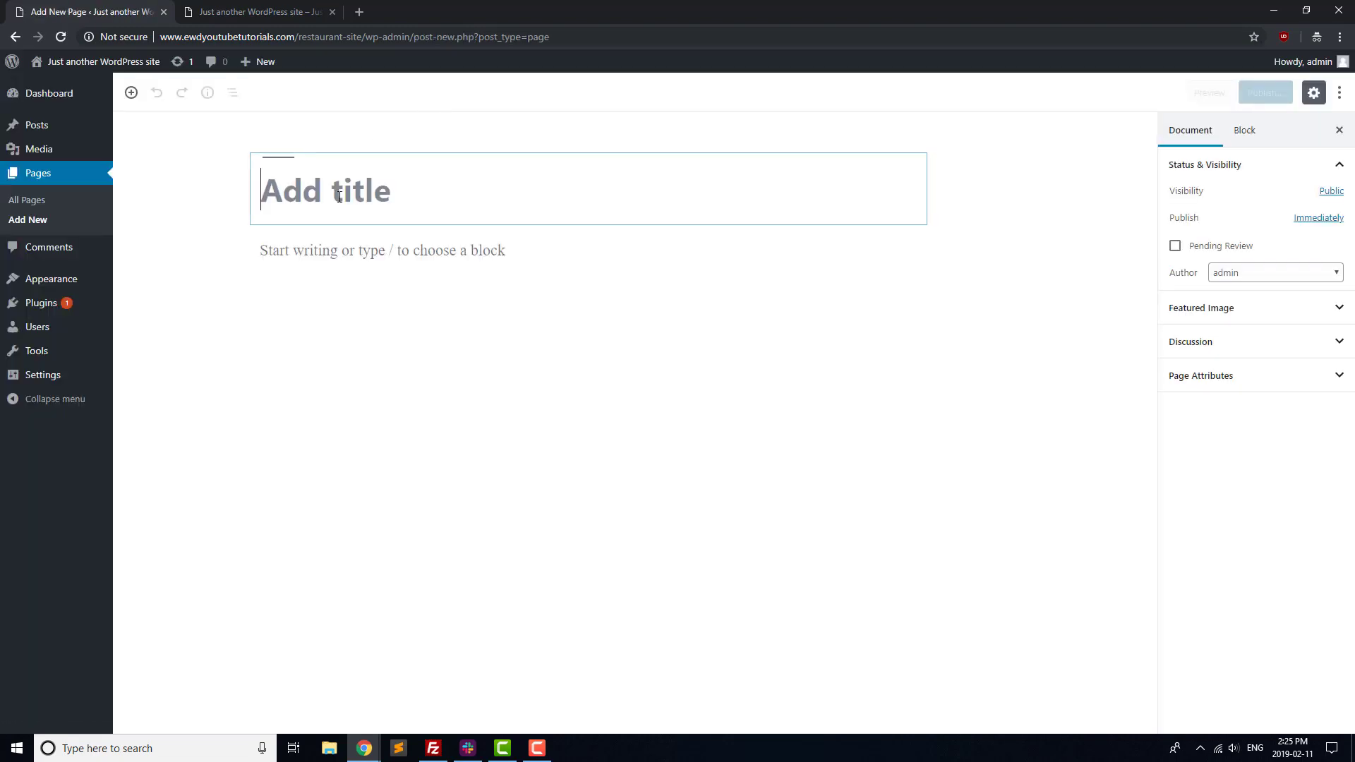
{"action": "type", "text": "Menu"}
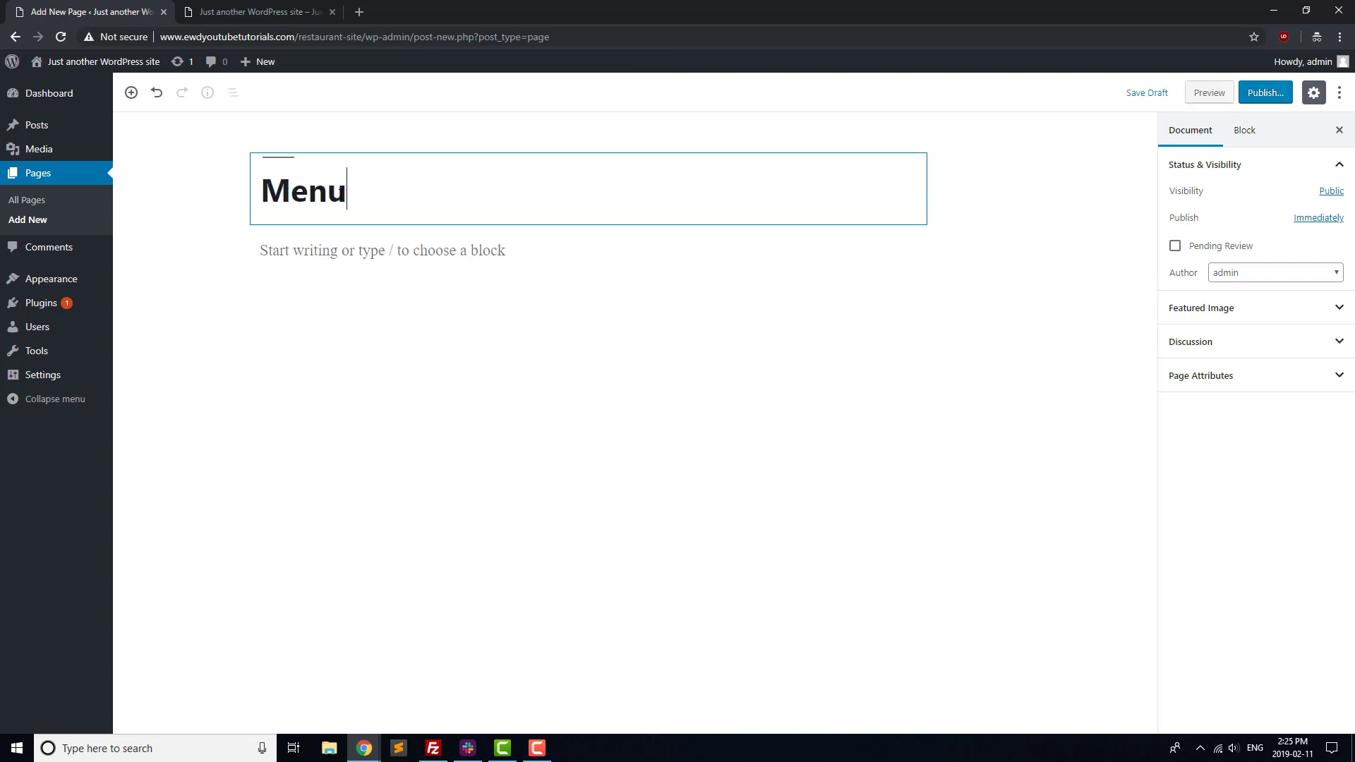
{"action": "left_click", "coordinate": [364, 253]}
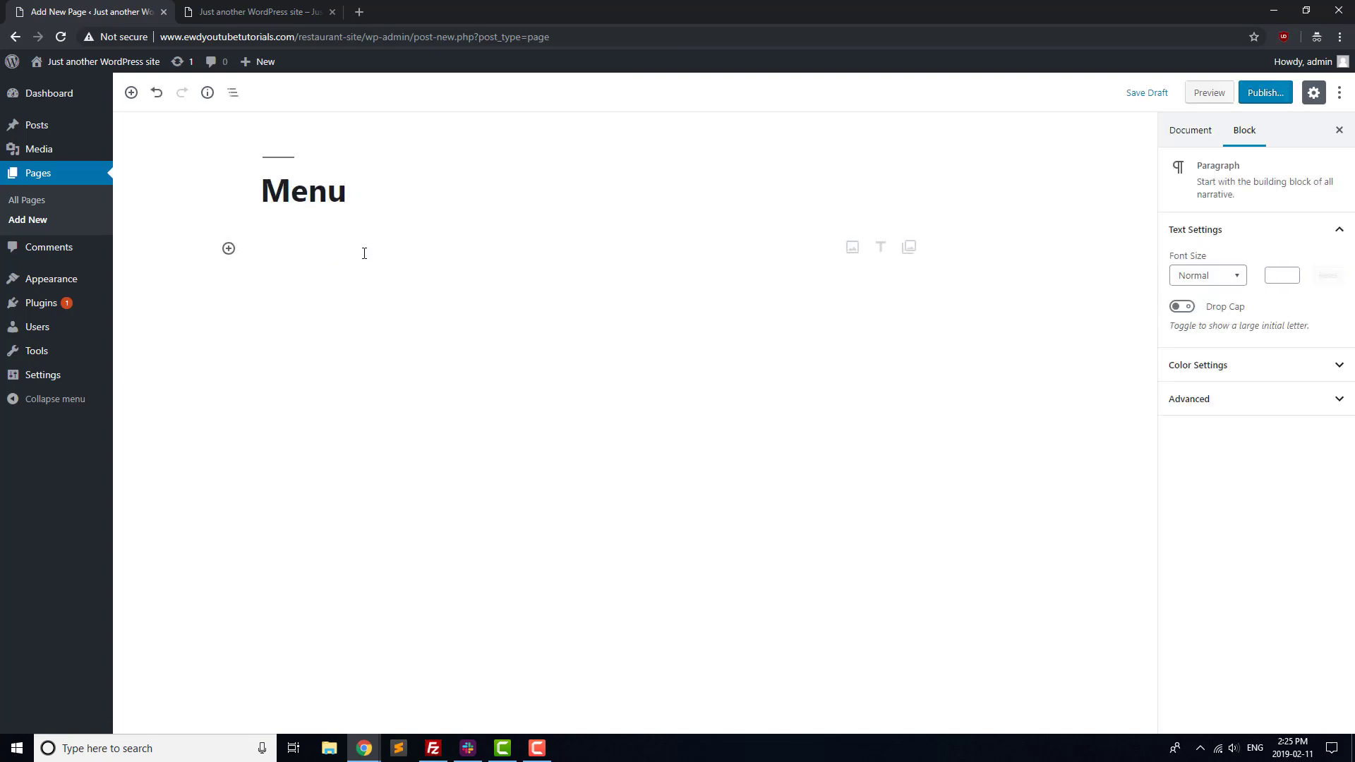
{"action": "type", "text": "M"}
{"action": "key", "text": "BackSpace"}
{"action": "type", "text": "Menu coming soon"}
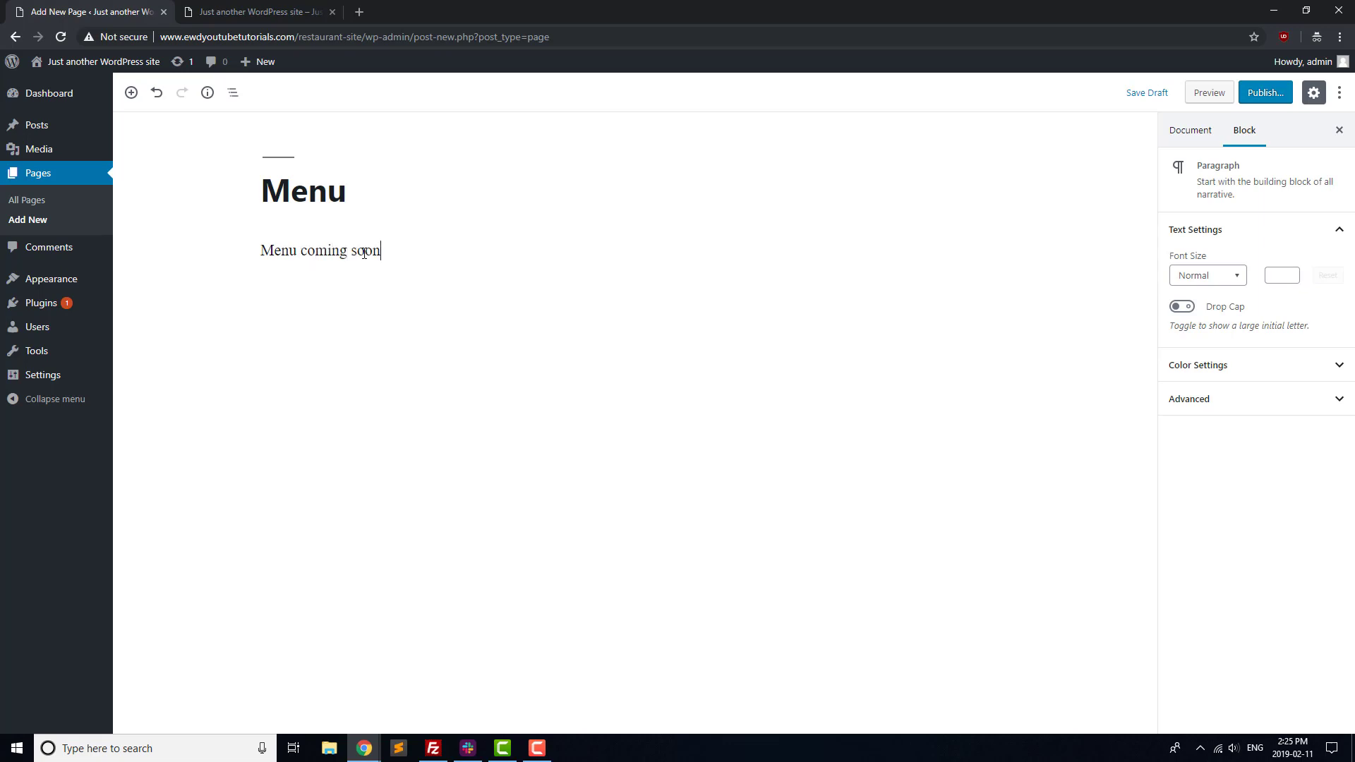
{"action": "type", "text": "!"}
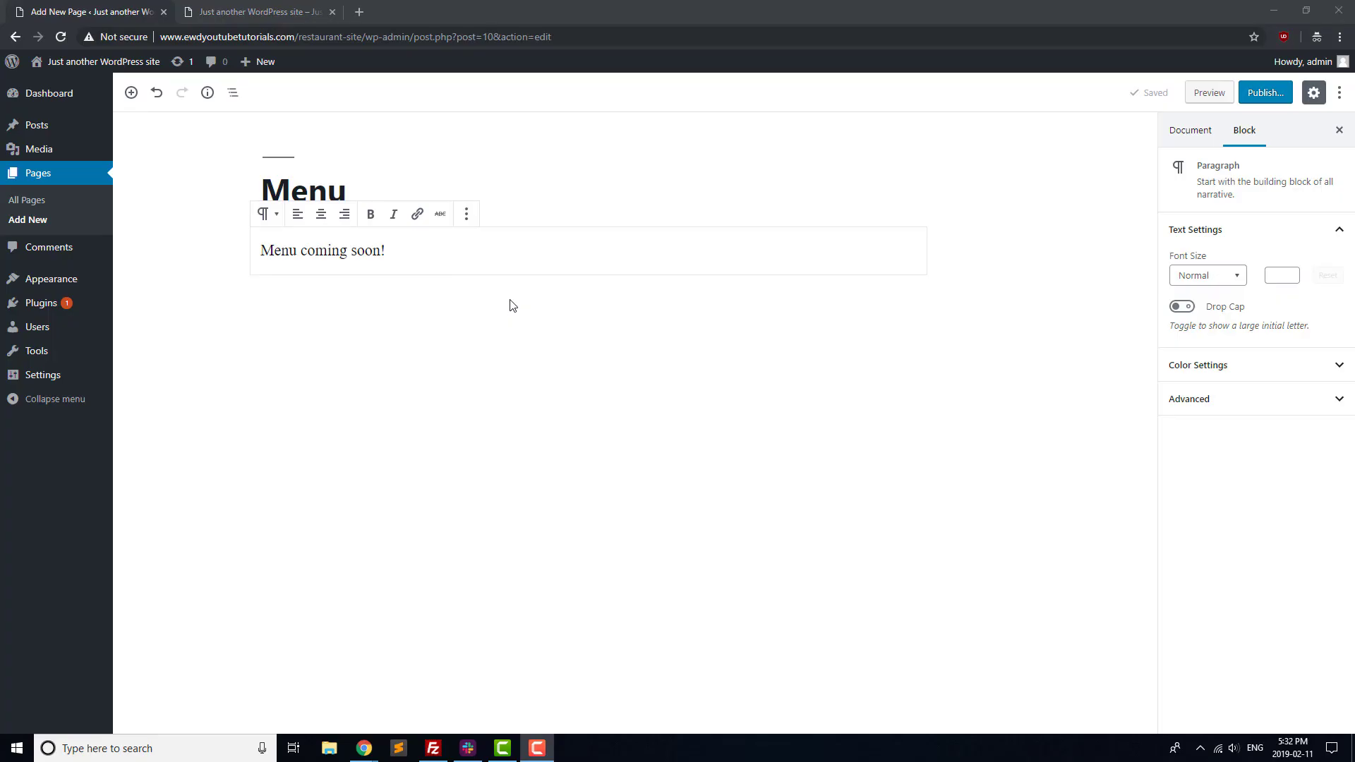
{"action": "left_click", "coordinate": [1271, 92]}
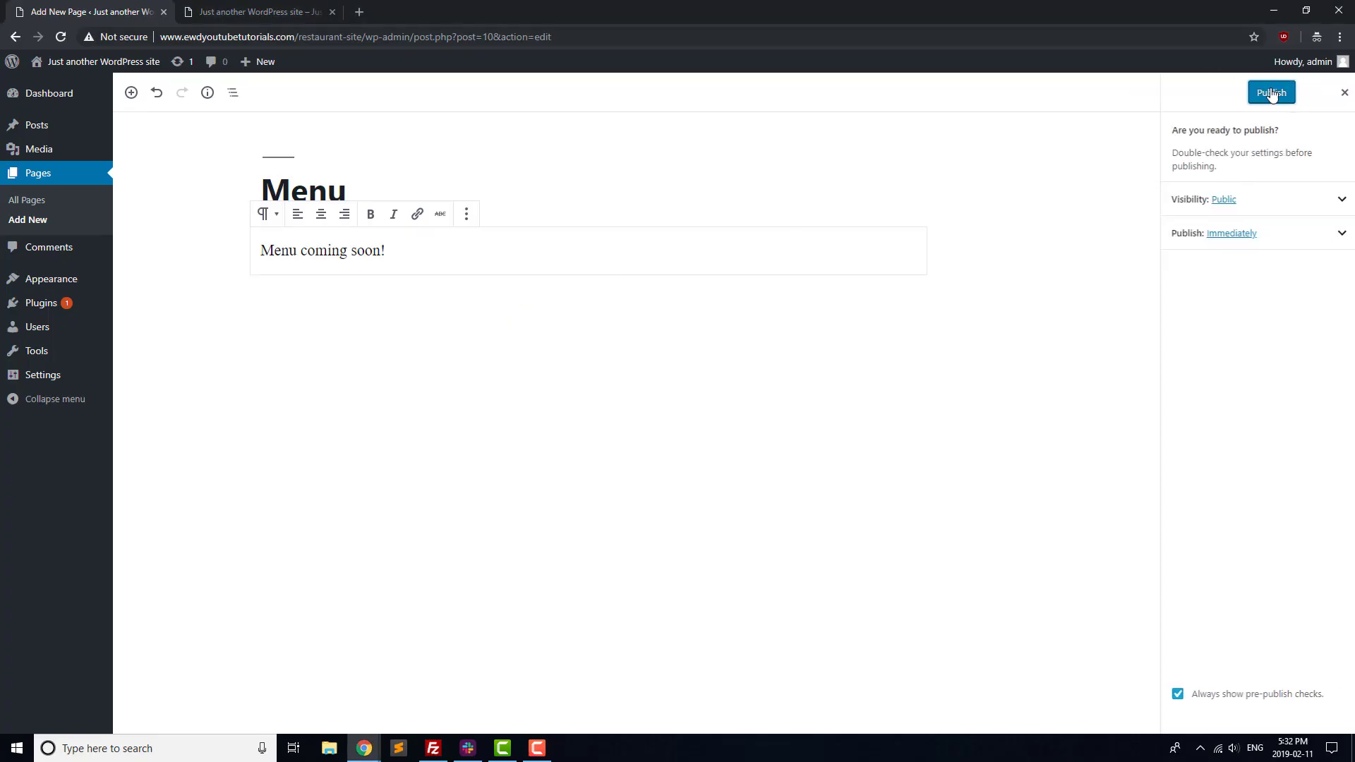
{"action": "left_click", "coordinate": [1272, 94]}
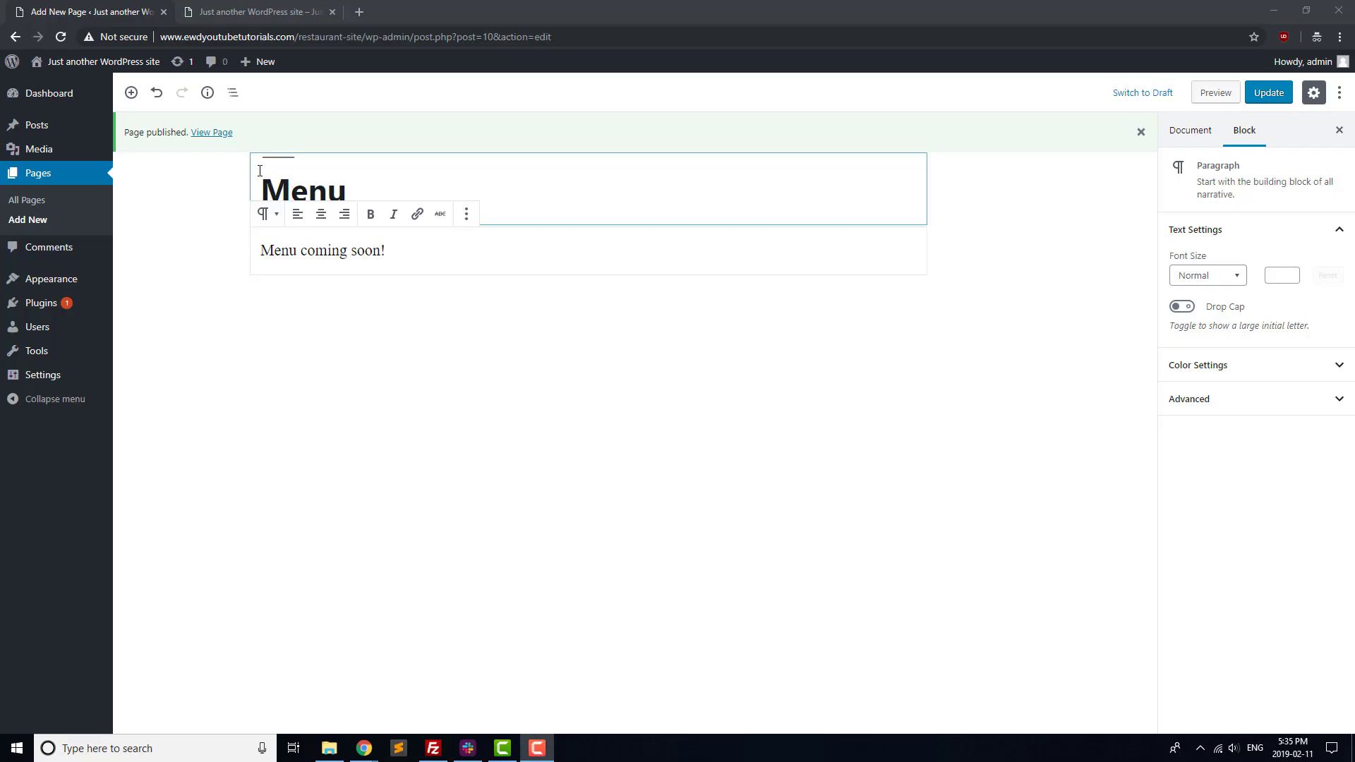
Insert an Image block below the text and upload the 'menu' picture from Downloads.
{"action": "left_click", "coordinate": [129, 93]}
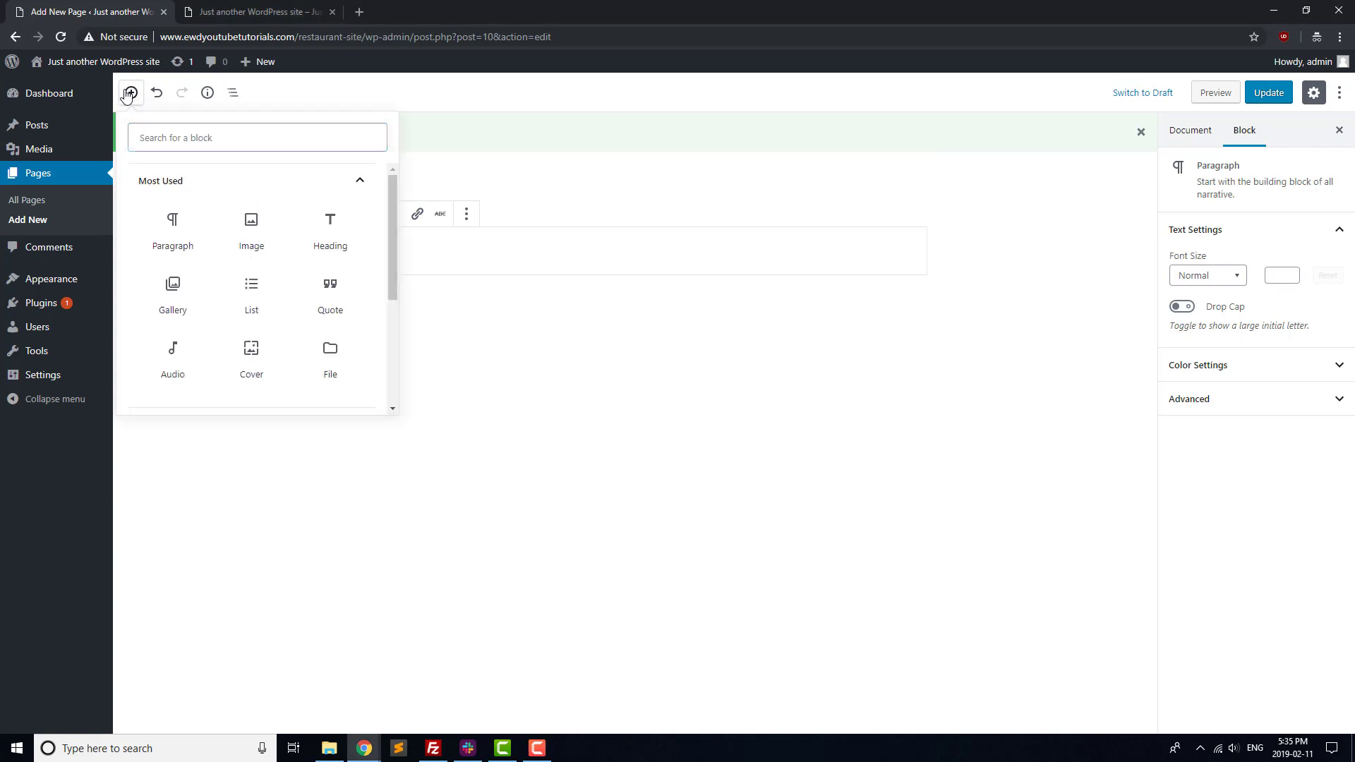
{"action": "left_click", "coordinate": [261, 244]}
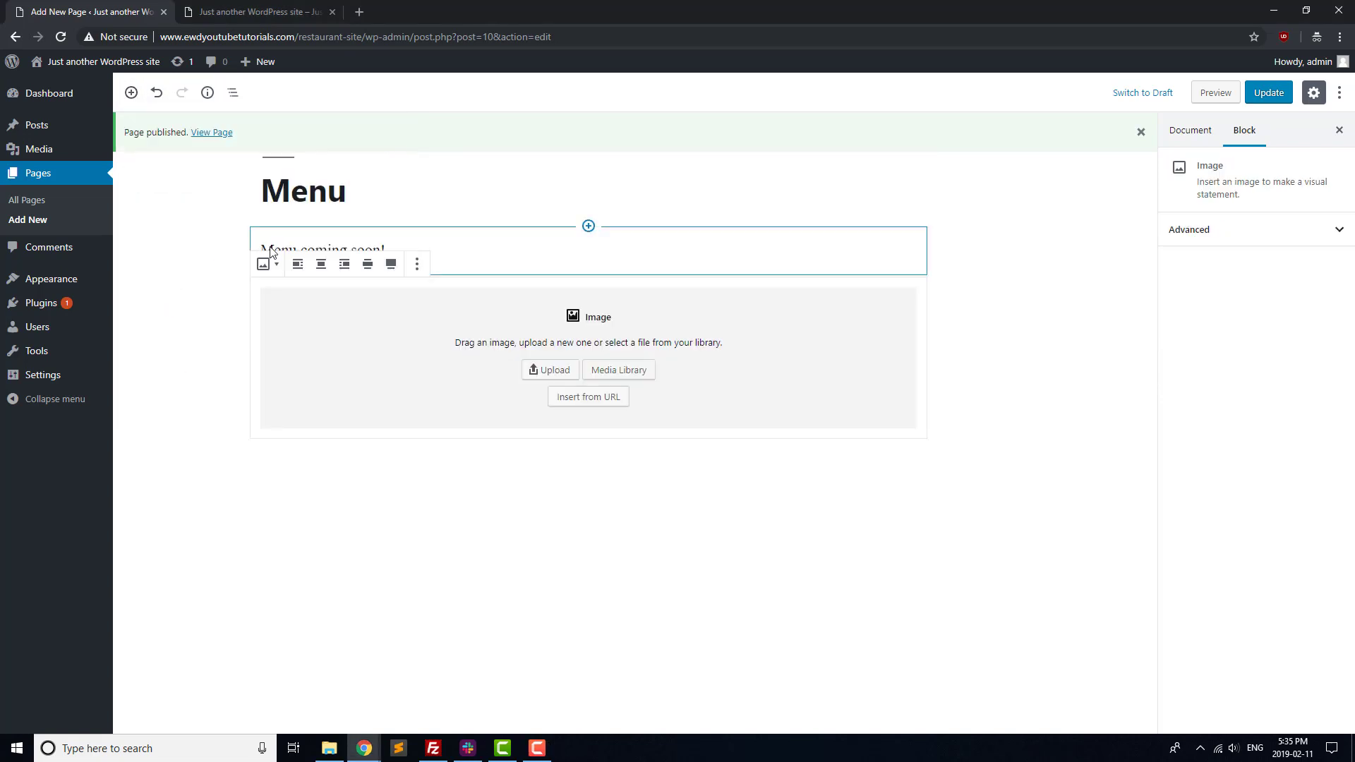
{"action": "left_click", "coordinate": [555, 371]}
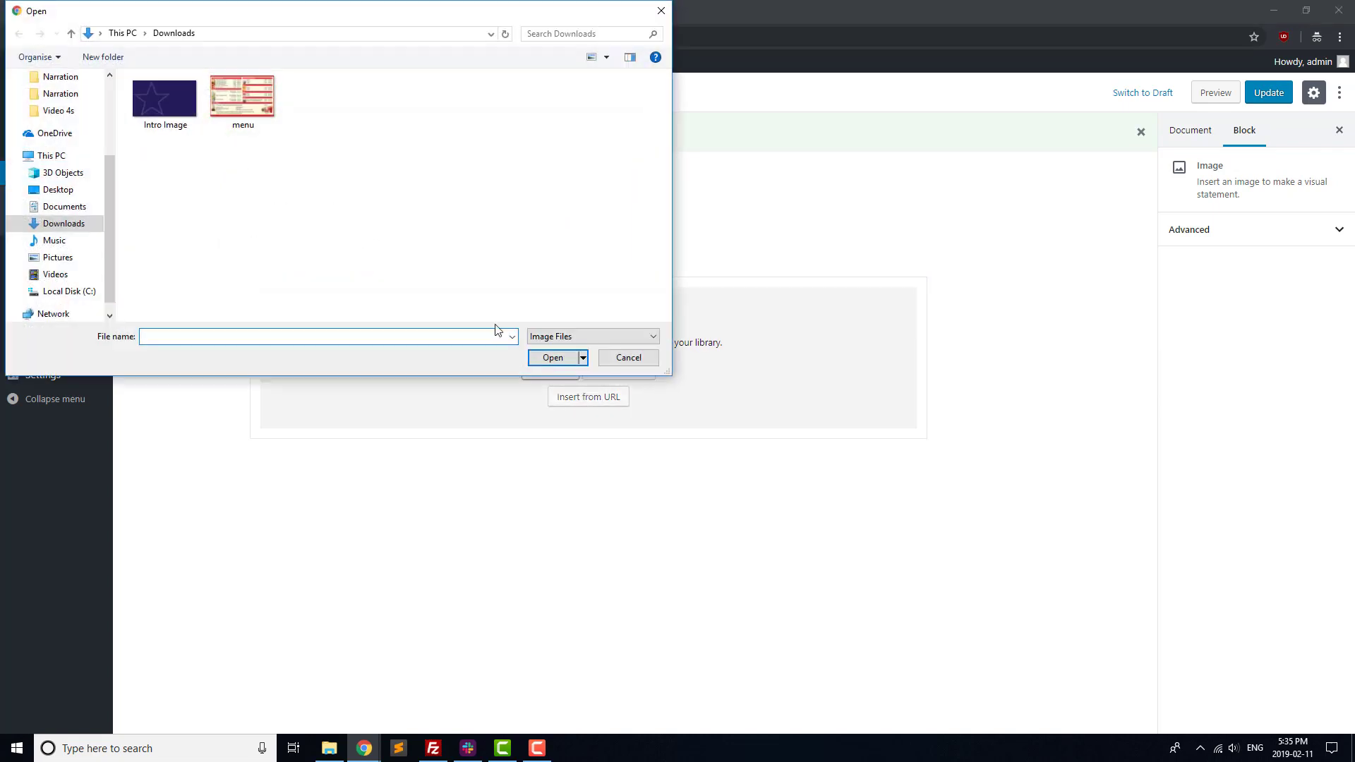
{"action": "left_click", "coordinate": [264, 110]}
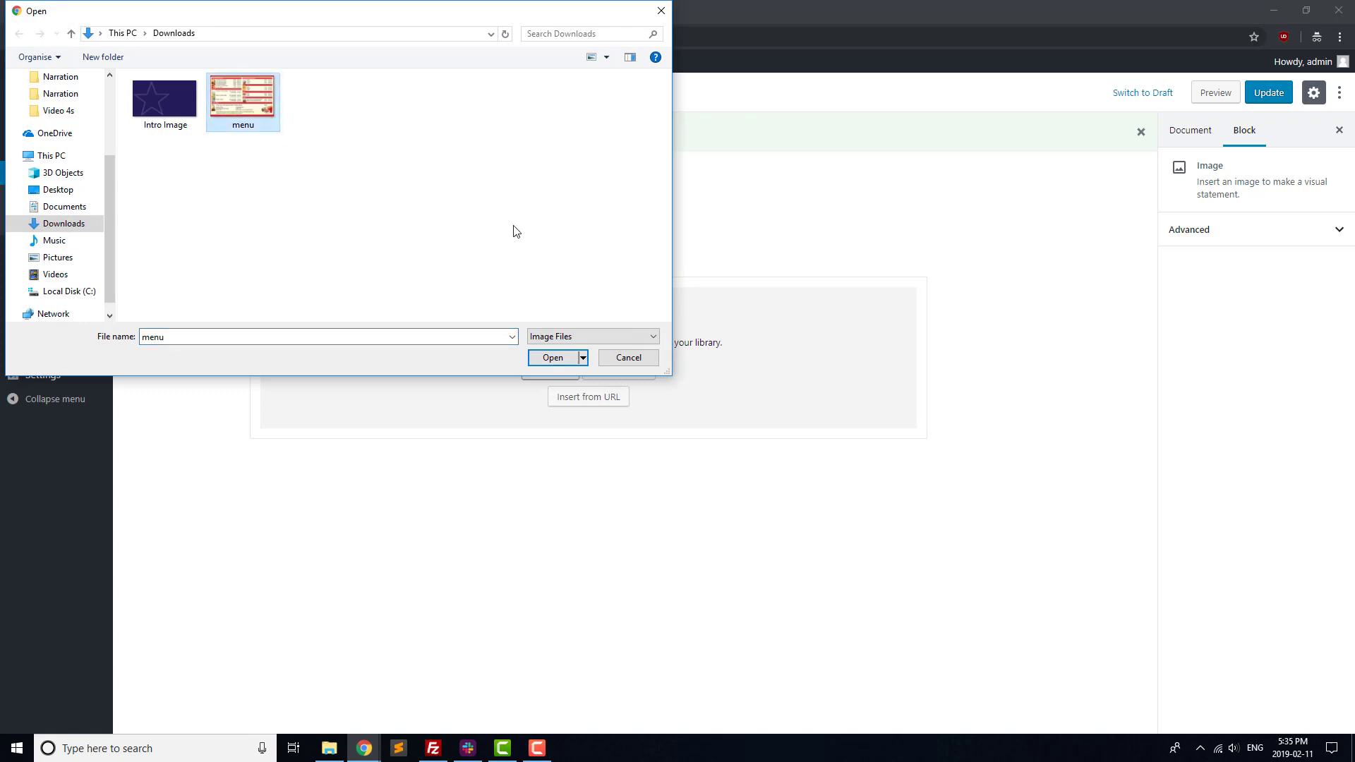
{"action": "left_click", "coordinate": [552, 358]}
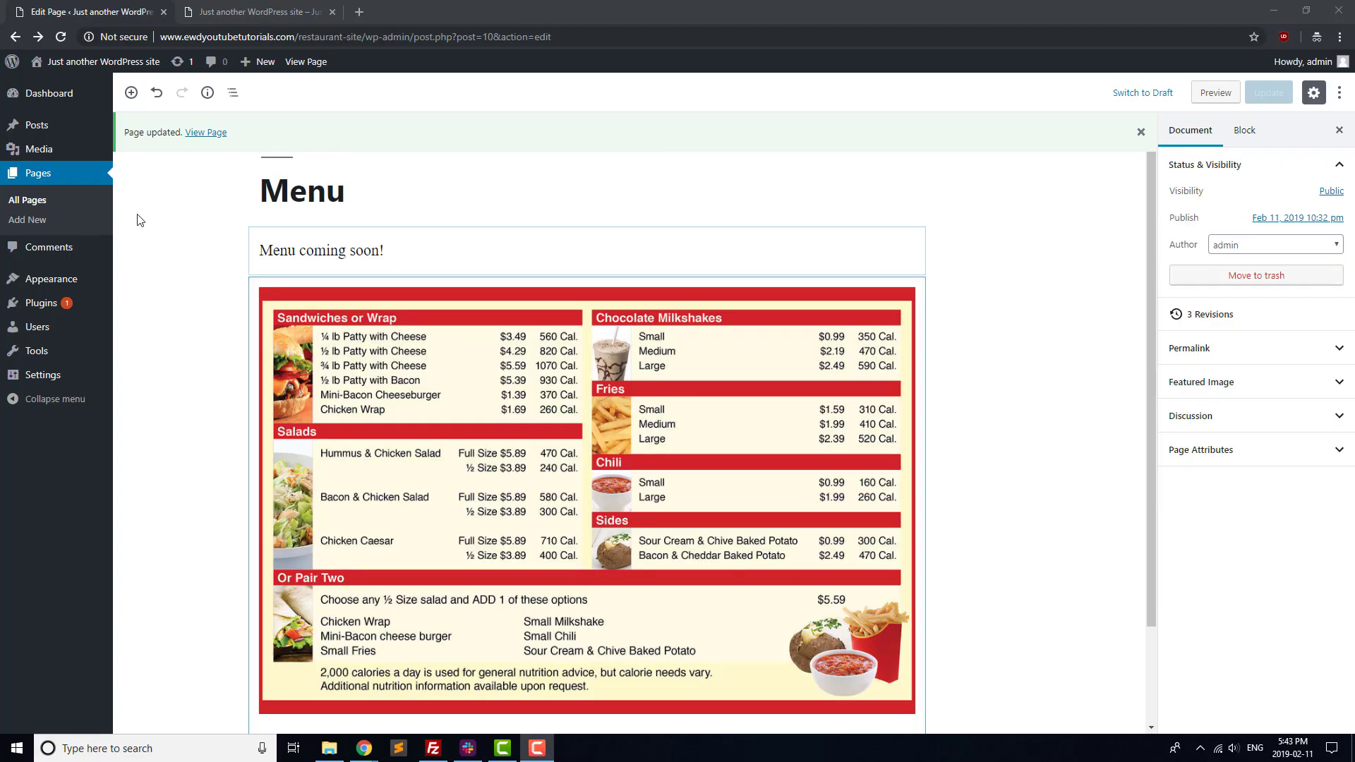
Publish a 'Reservations' page reading 'Please contact us by phone for reservations.'.
{"action": "left_click", "coordinate": [127, 206]}
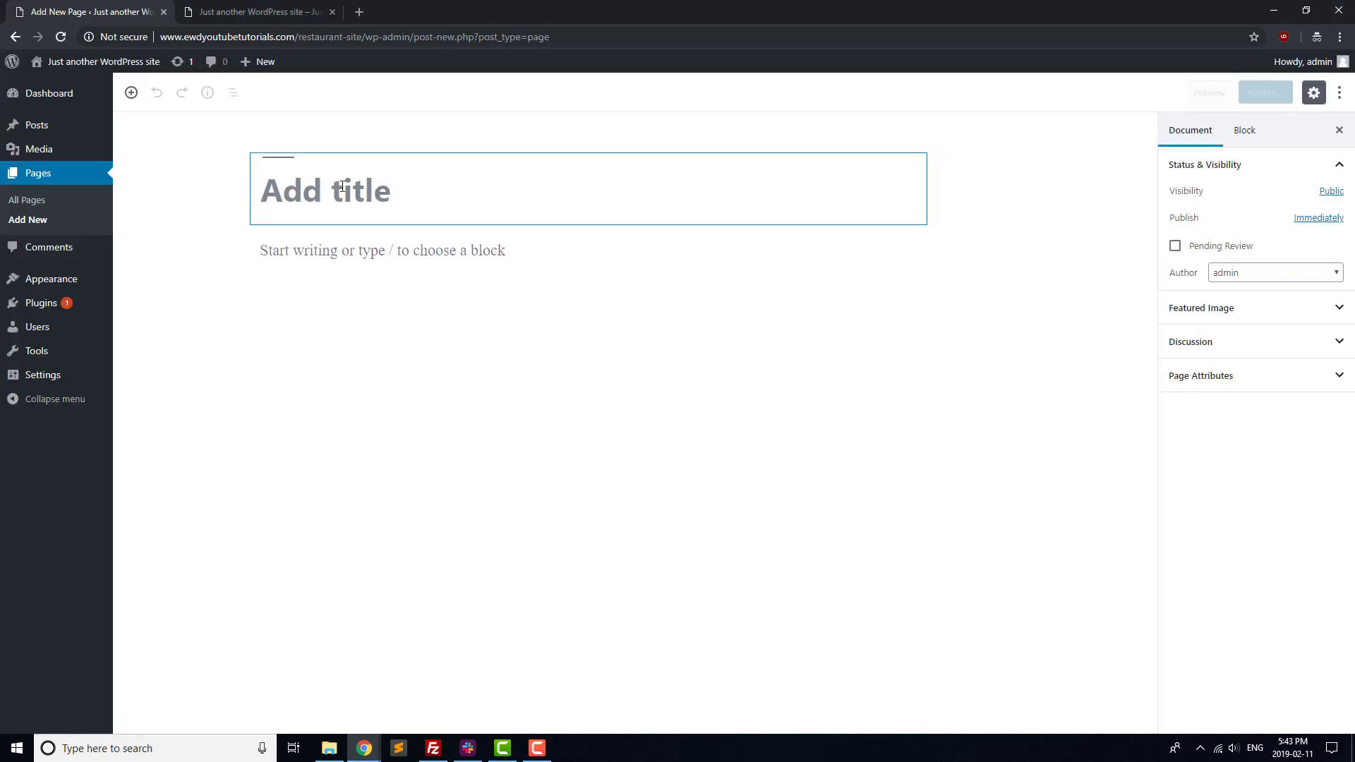
{"action": "type", "text": "Reservations"}
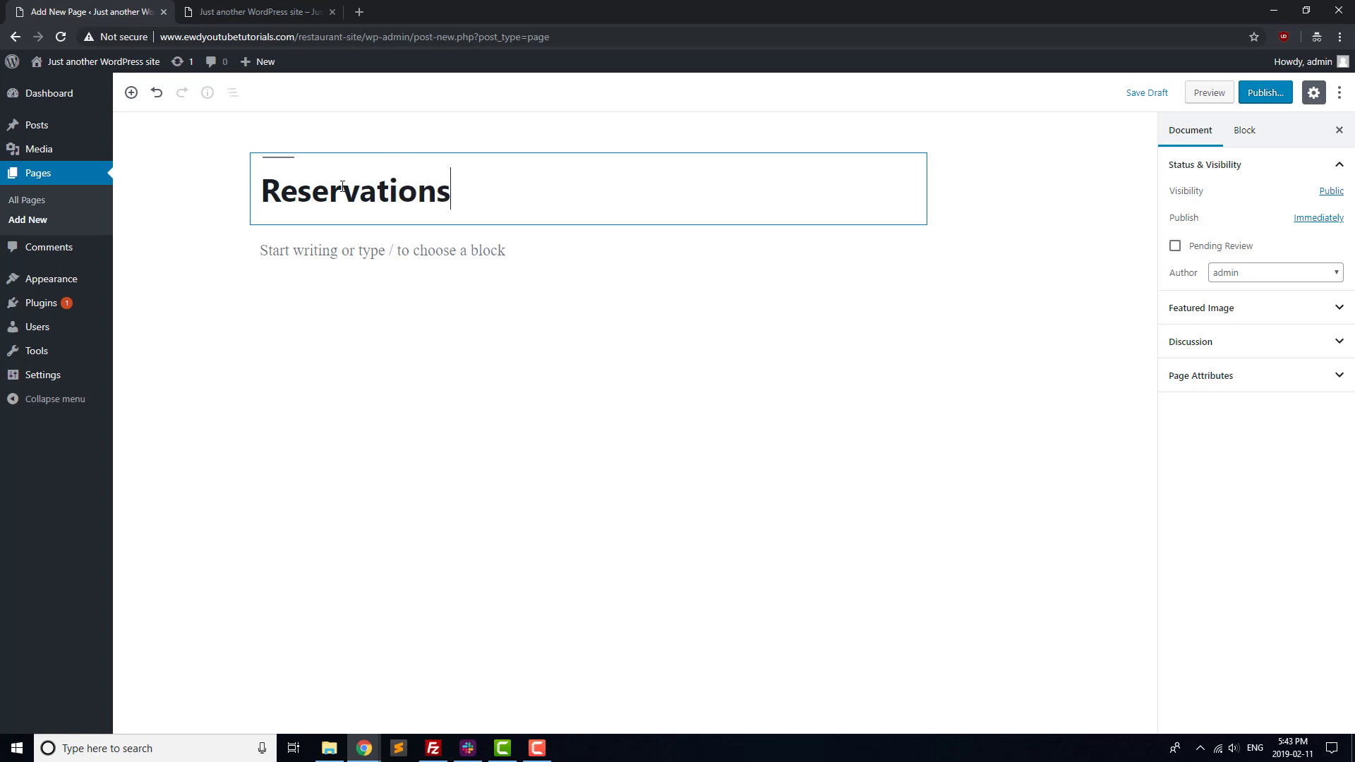
{"action": "key", "text": "Return"}
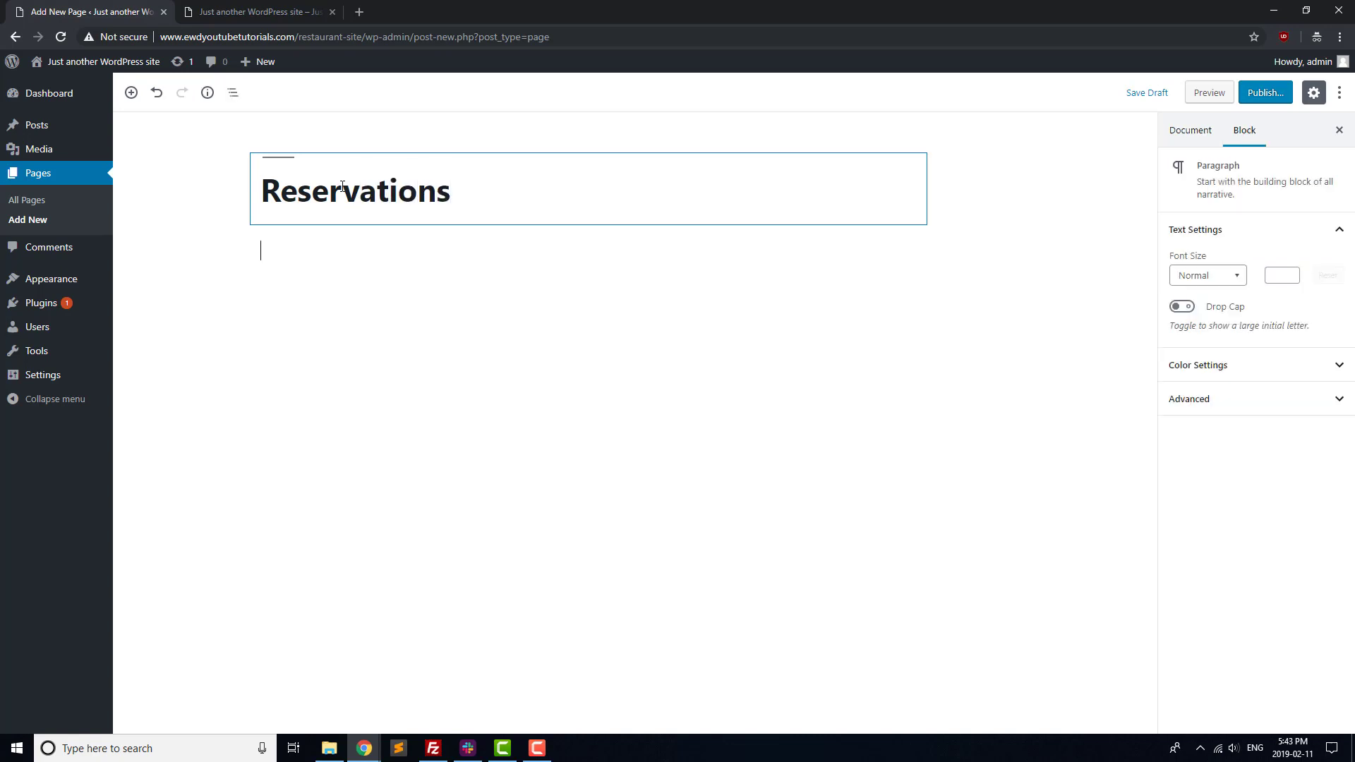
{"action": "type", "text": "Please contact us by phon"}
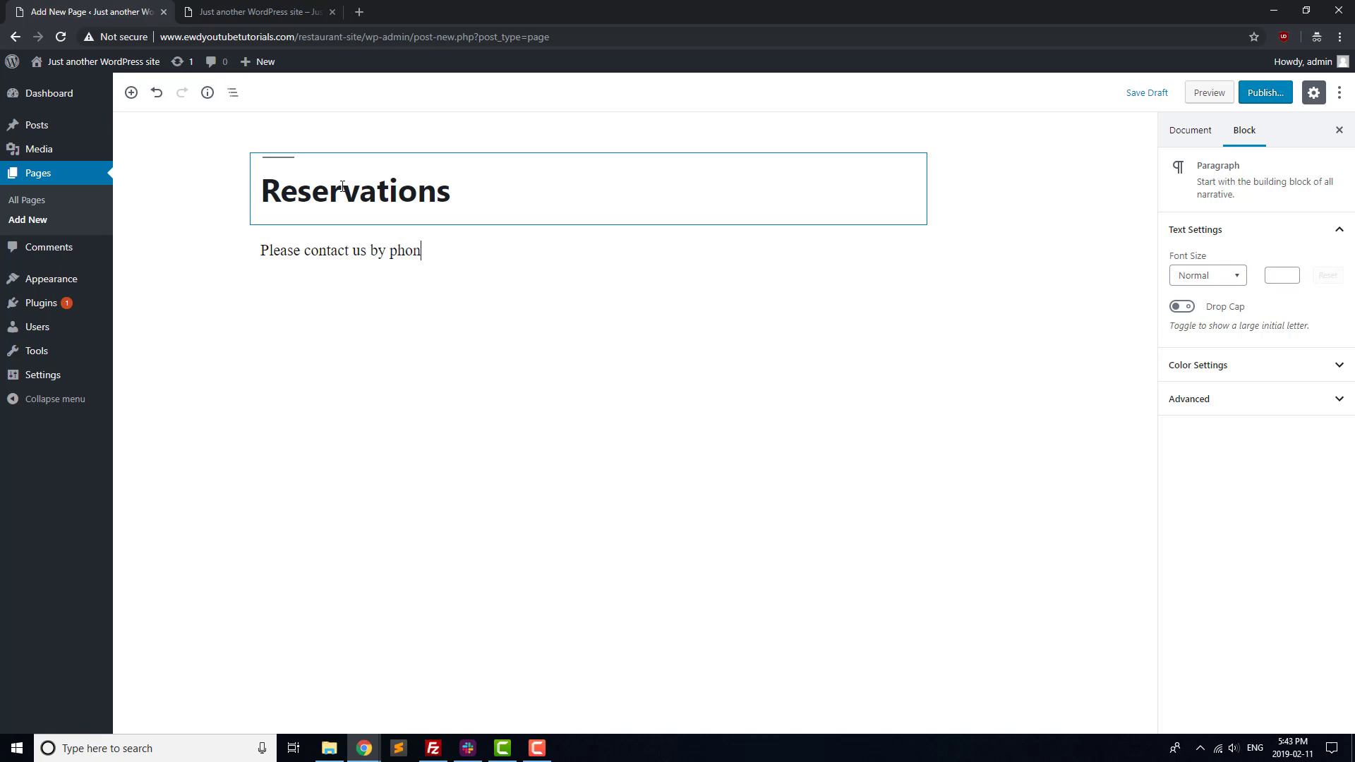
{"action": "type", "text": "e for reservations."}
{"action": "left_click", "coordinate": [1258, 95]}
{"action": "left_click", "coordinate": [1258, 95]}
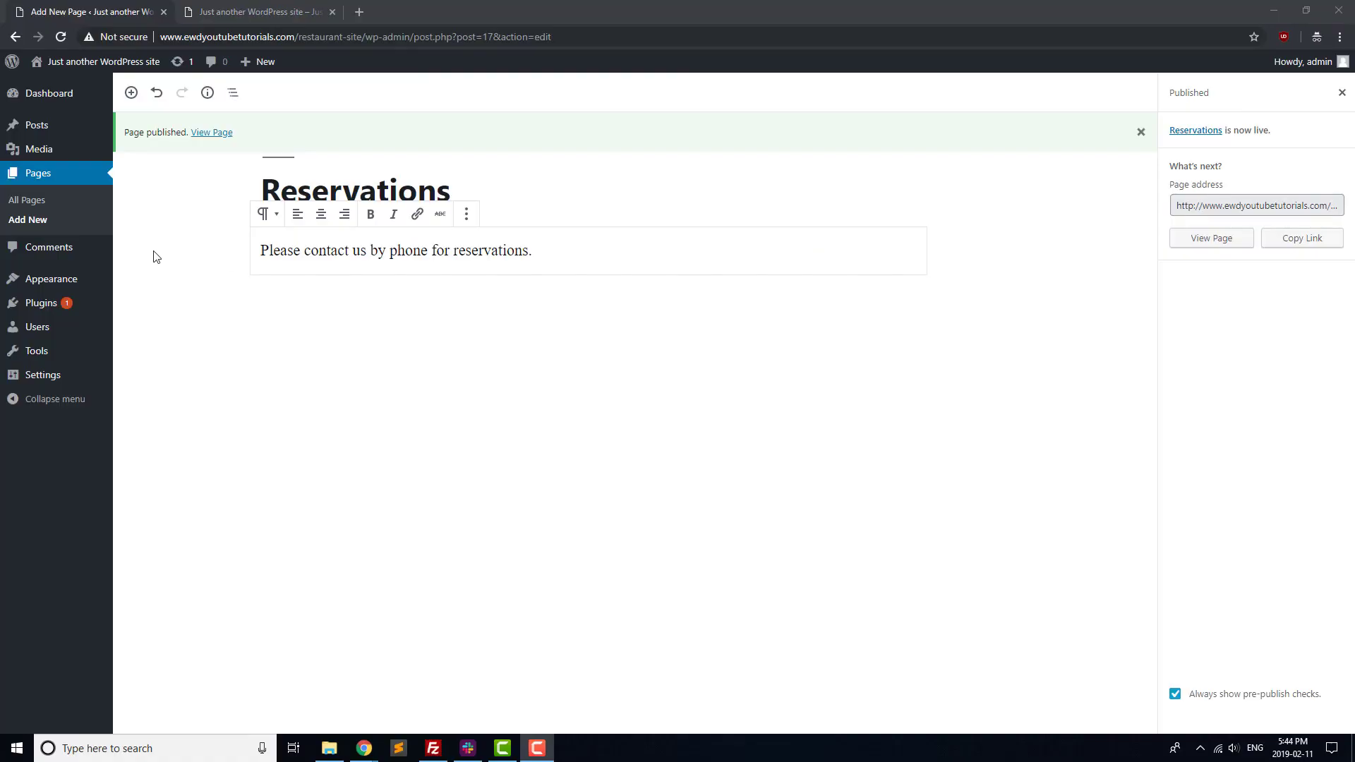
{"action": "left_click", "coordinate": [45, 222]}
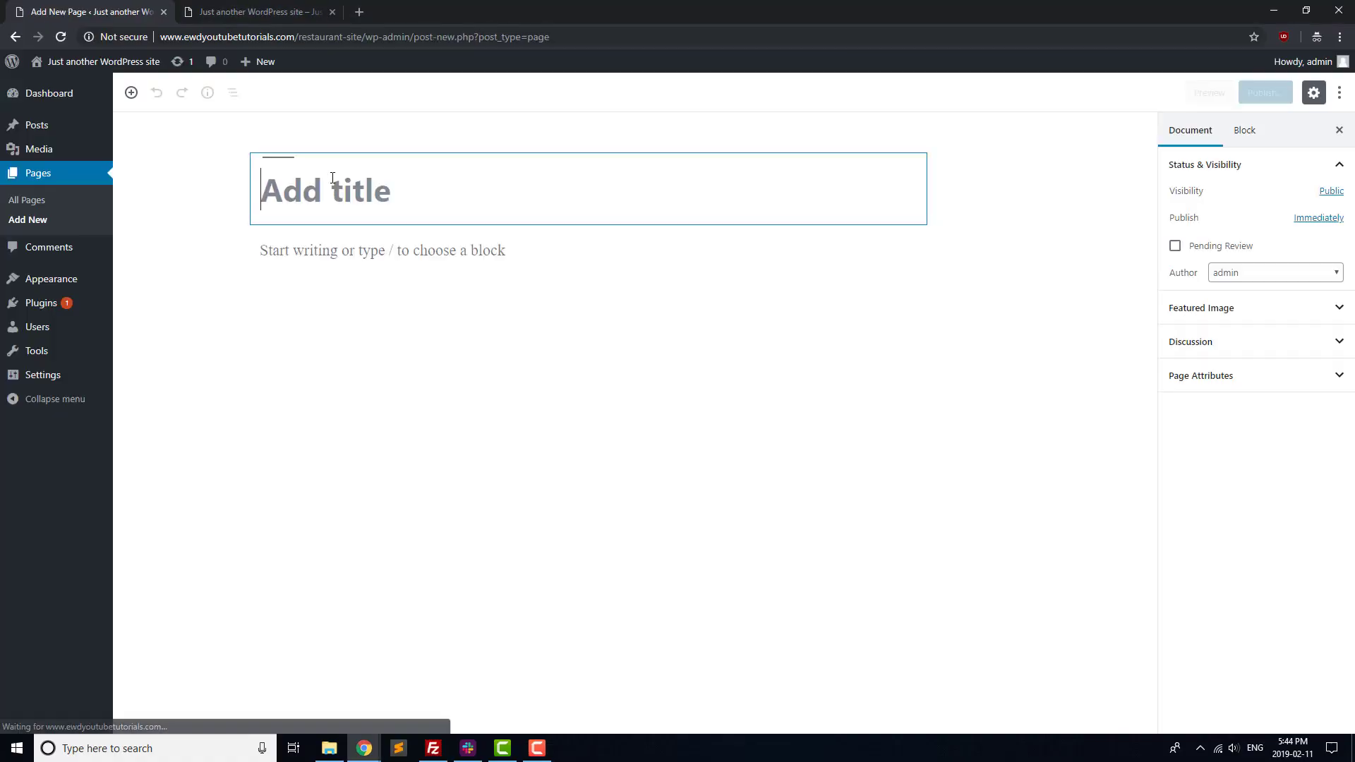
Publish an 'Events' page stating a 60-guest maximum for private events, hosted from Monday.
{"action": "type", "text": "Events"}
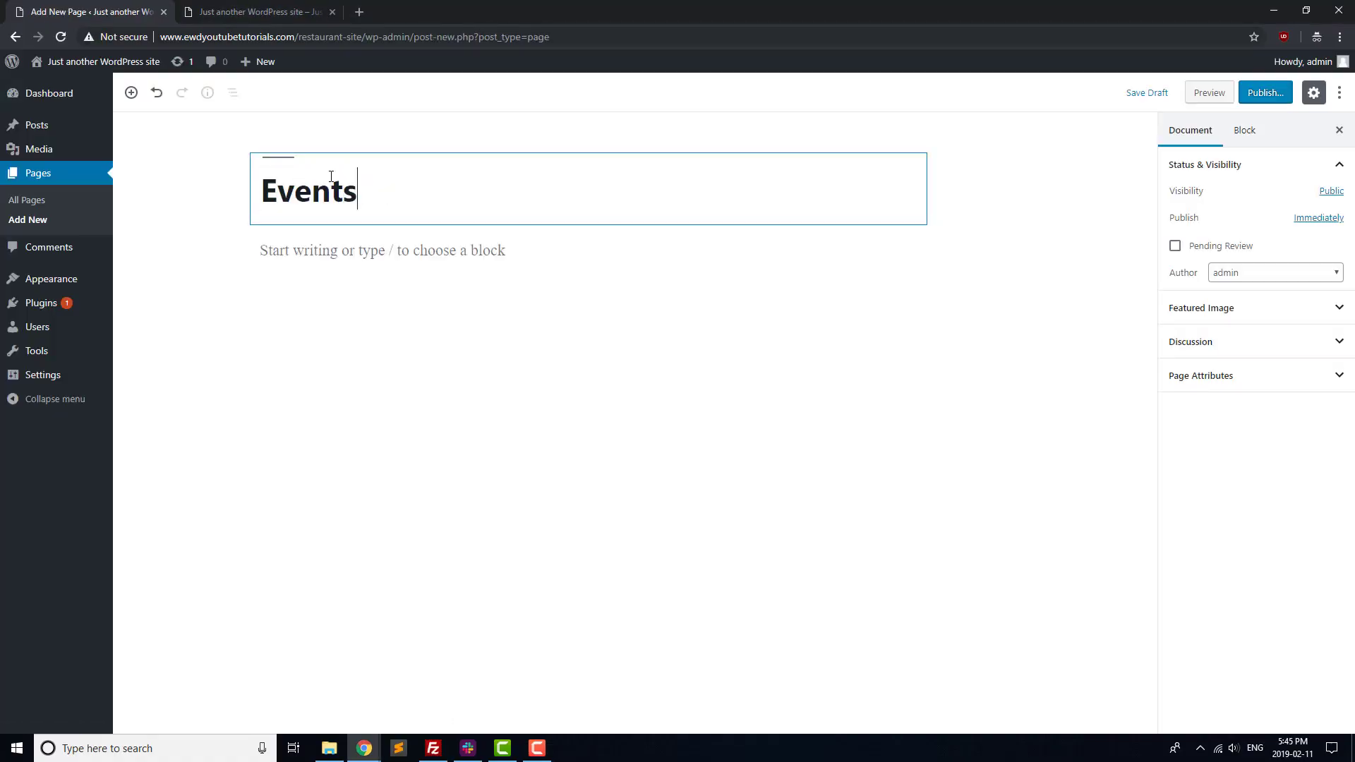
{"action": "key", "text": "Return"}
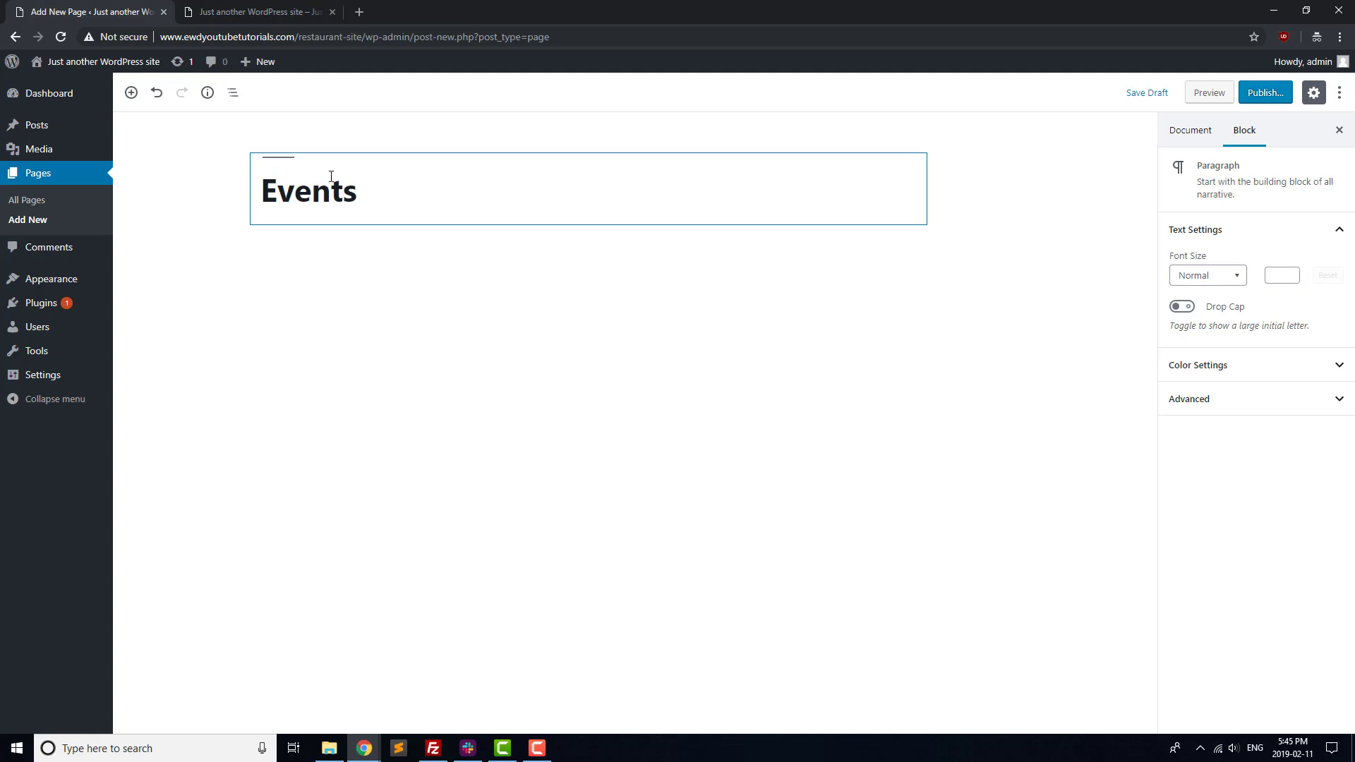
{"action": "type", "text": "We have a maximum"}
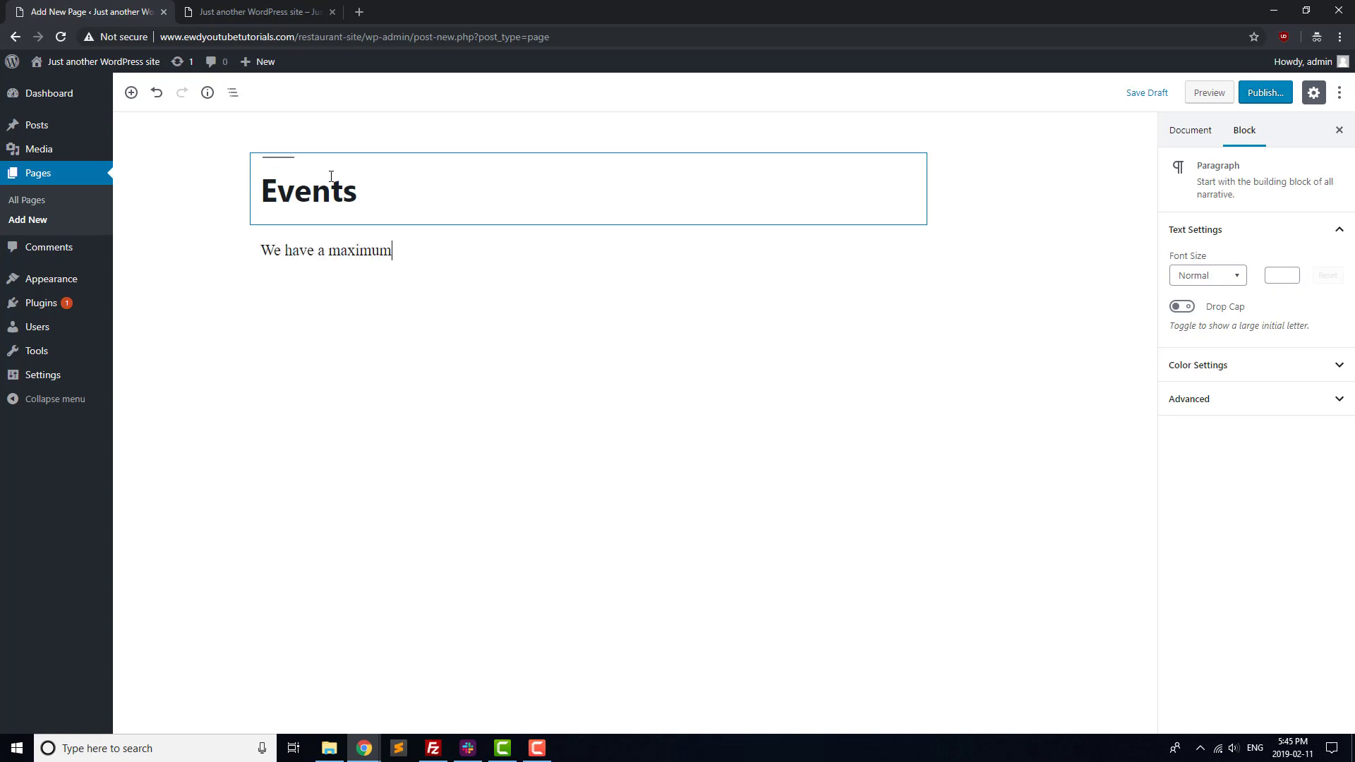
{"action": "type", "text": " capacti"}
{"action": "key", "text": "BackSpace"}
{"action": "key", "text": "BackSpace"}
{"action": "type", "text": "ity of 60 for private "}
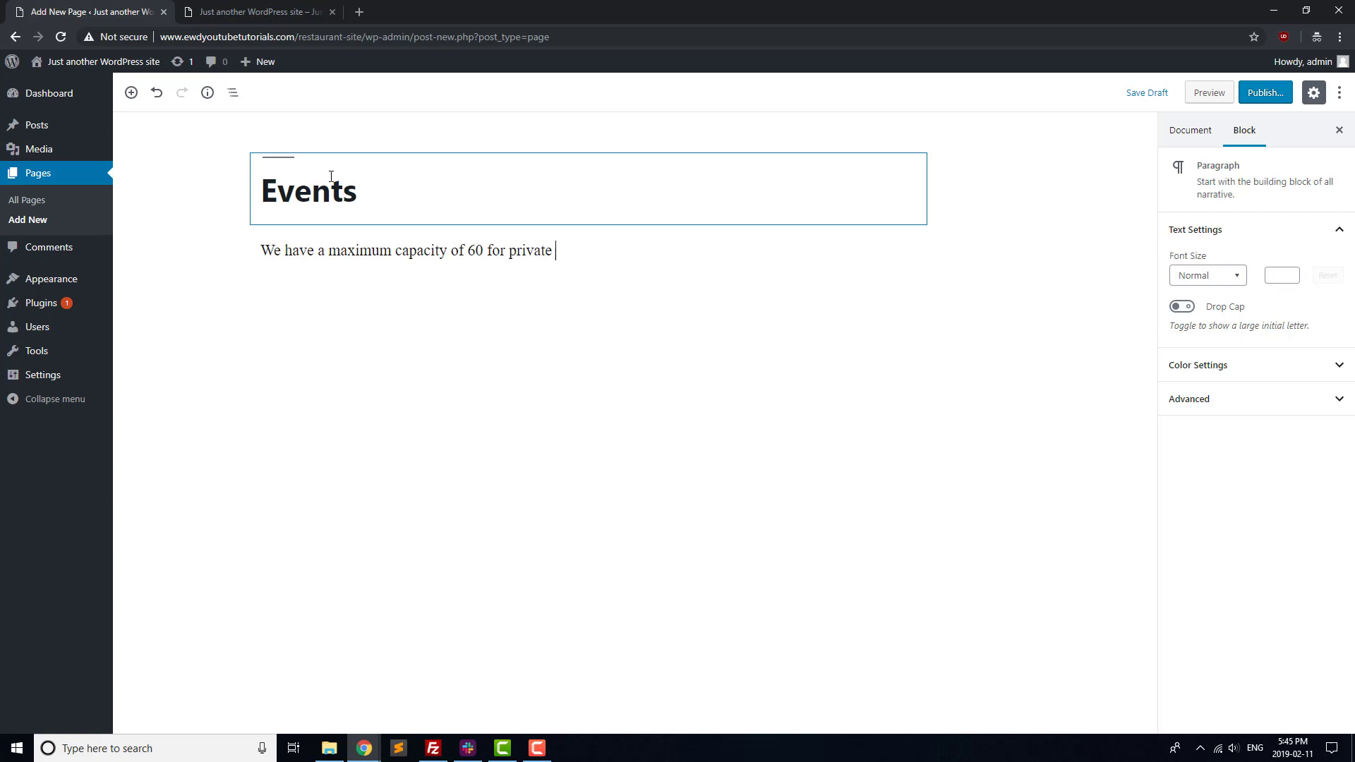
{"action": "type", "text": "events, which c"}
{"action": "key", "text": "BackSpace"}
{"action": "type", "text": "we can host "}
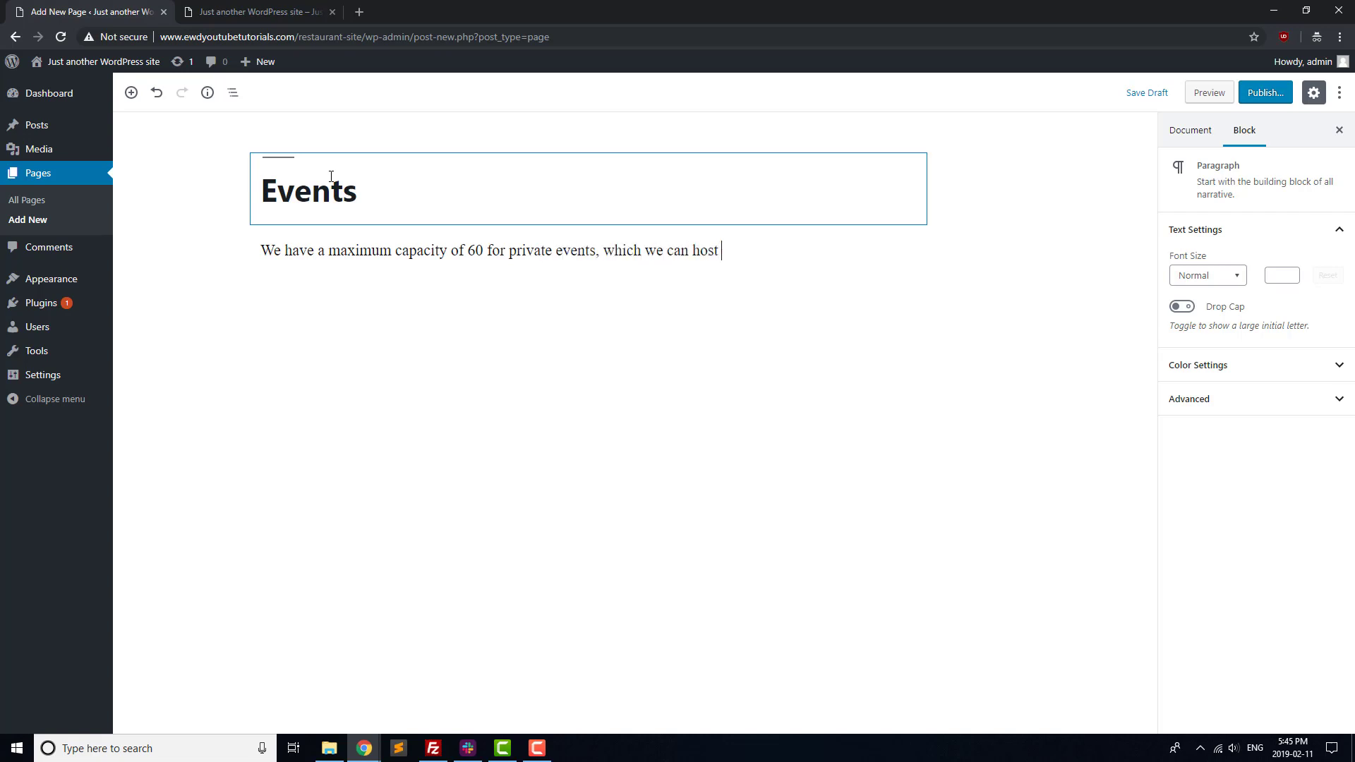
{"action": "type", "text": "from Monday-Frid"}
{"action": "type", "text": "ay."}
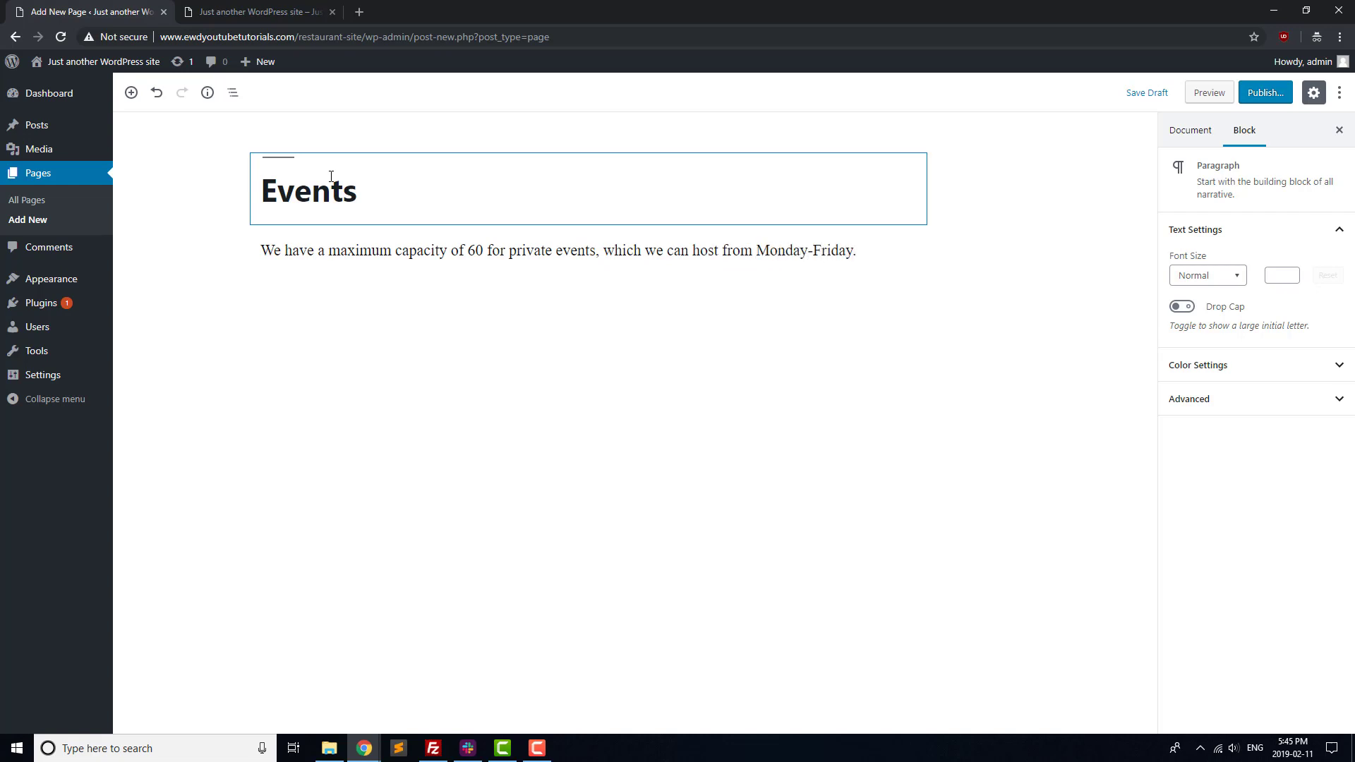
{"action": "left_click", "coordinate": [1261, 94]}
{"action": "left_click", "coordinate": [1252, 98]}
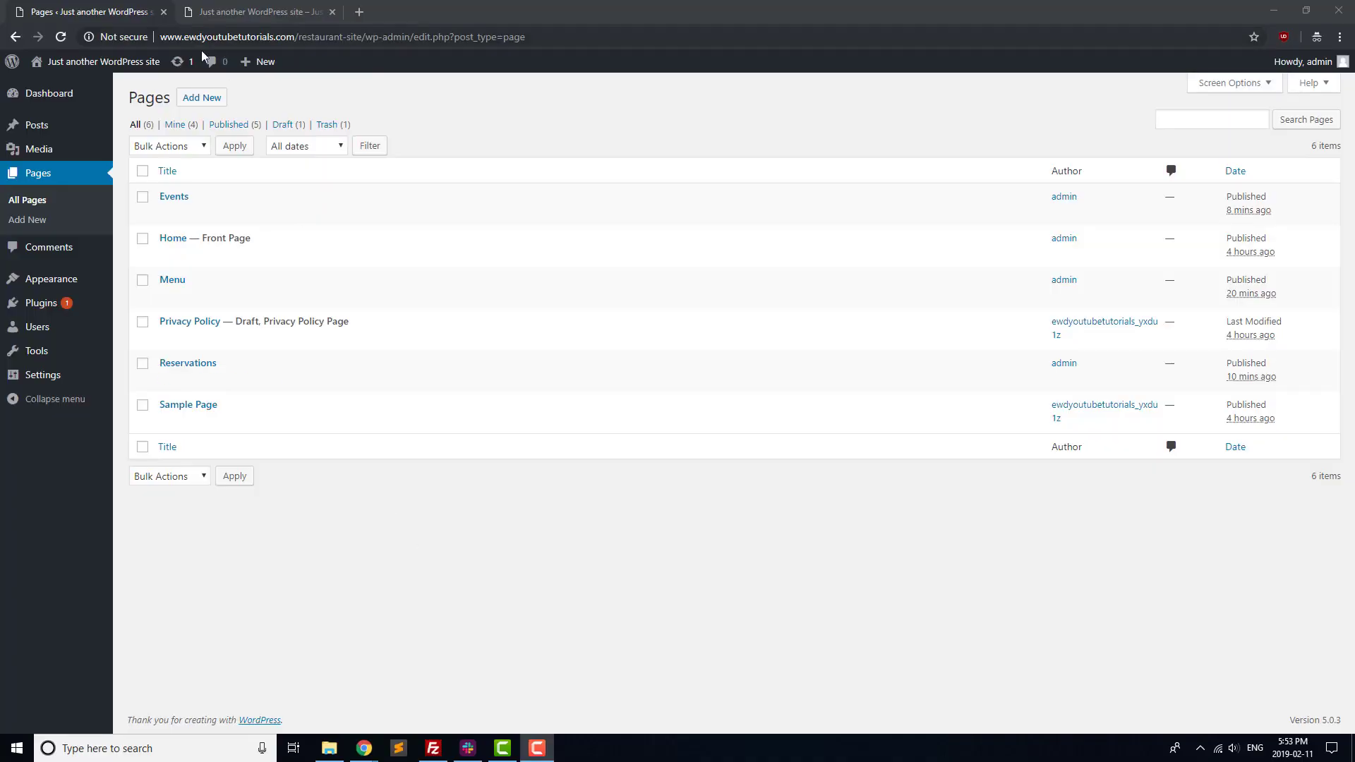
Start an 'About Us' page with the founding story and 'We believe in the following values:'.
{"action": "left_click", "coordinate": [205, 99]}
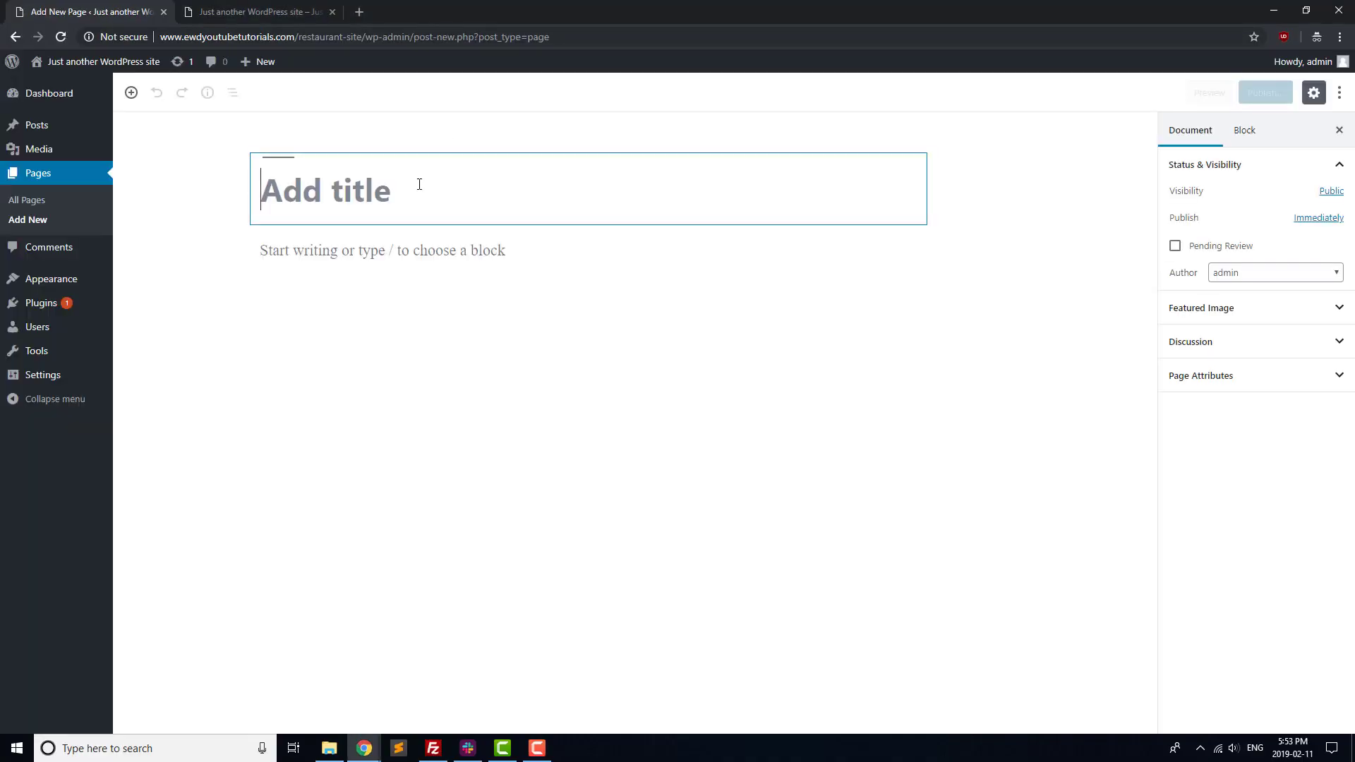
{"action": "type", "text": "About Us"}
{"action": "key", "text": "Return"}
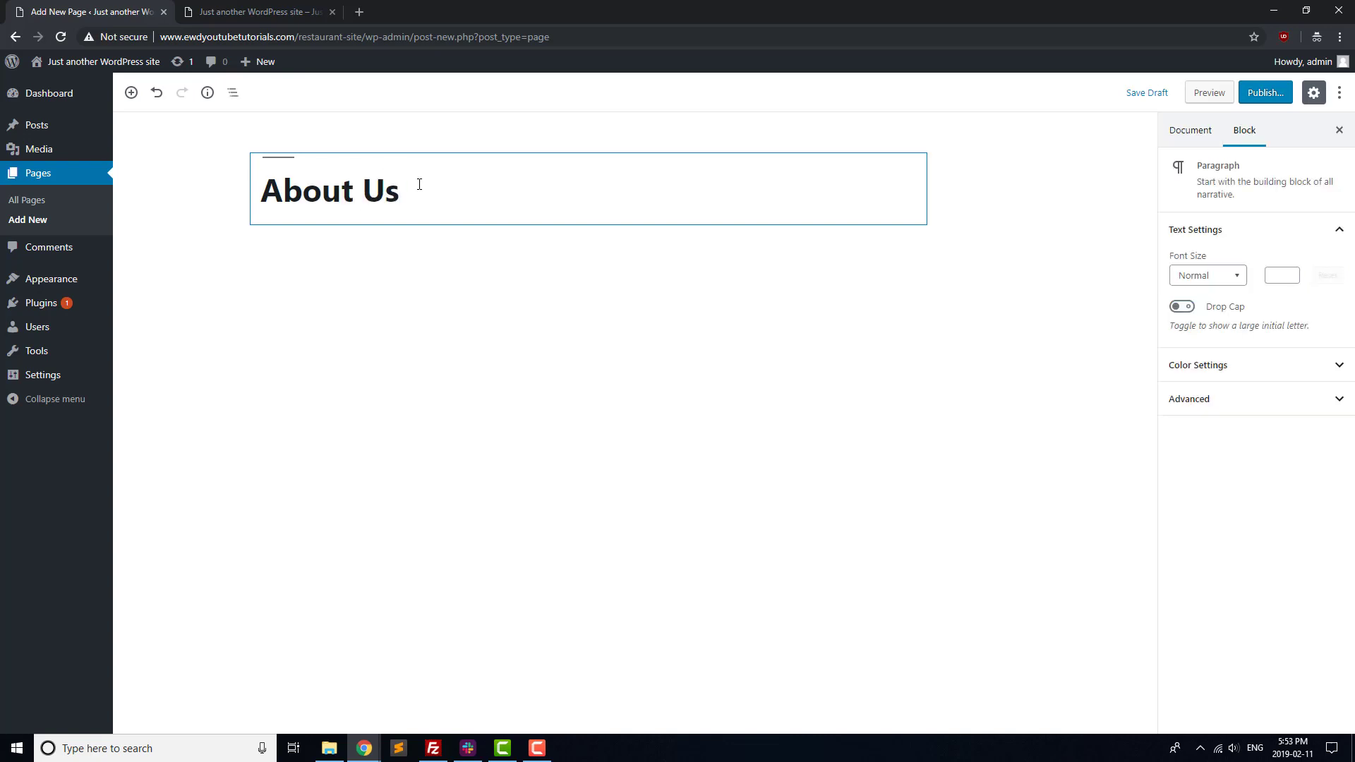
{"action": "type", "text": "Our restaurant was found"}
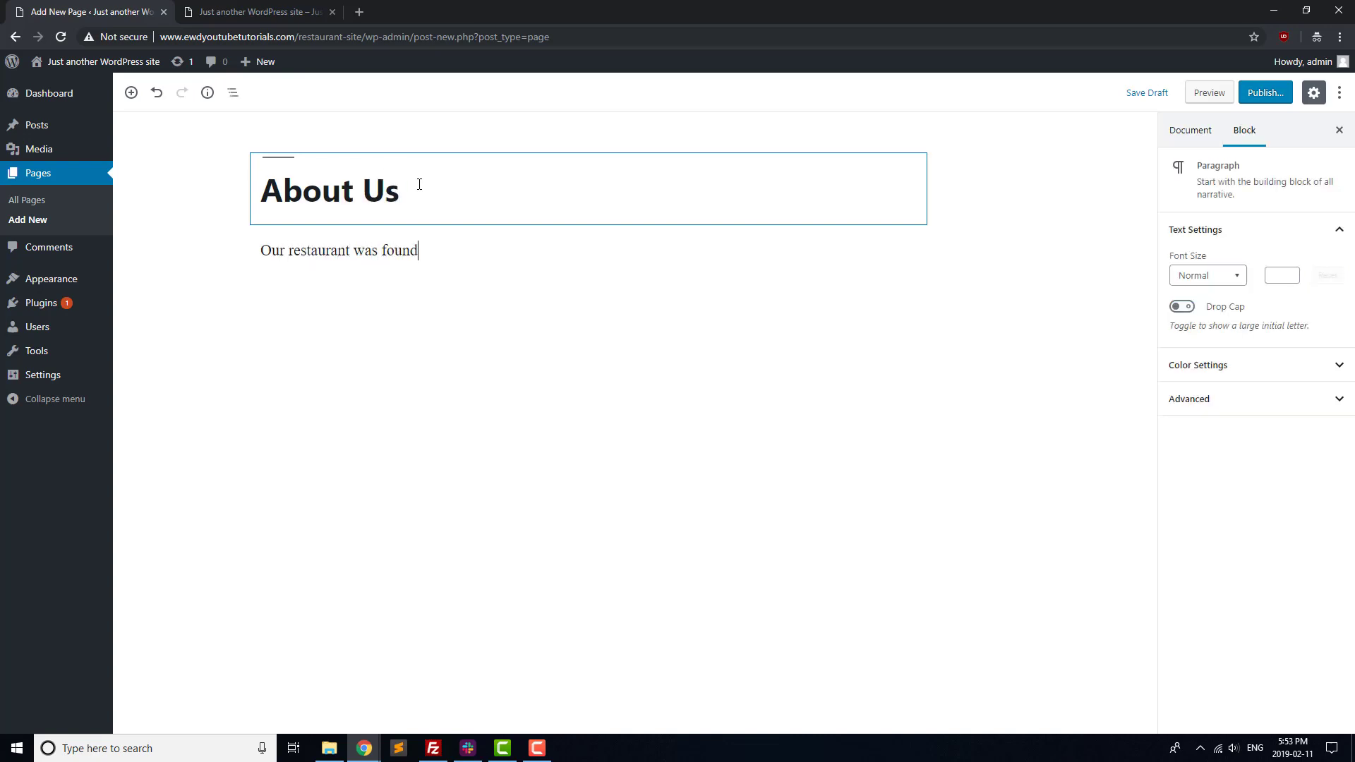
{"action": "type", "text": "ed 20 years ago after our head c"}
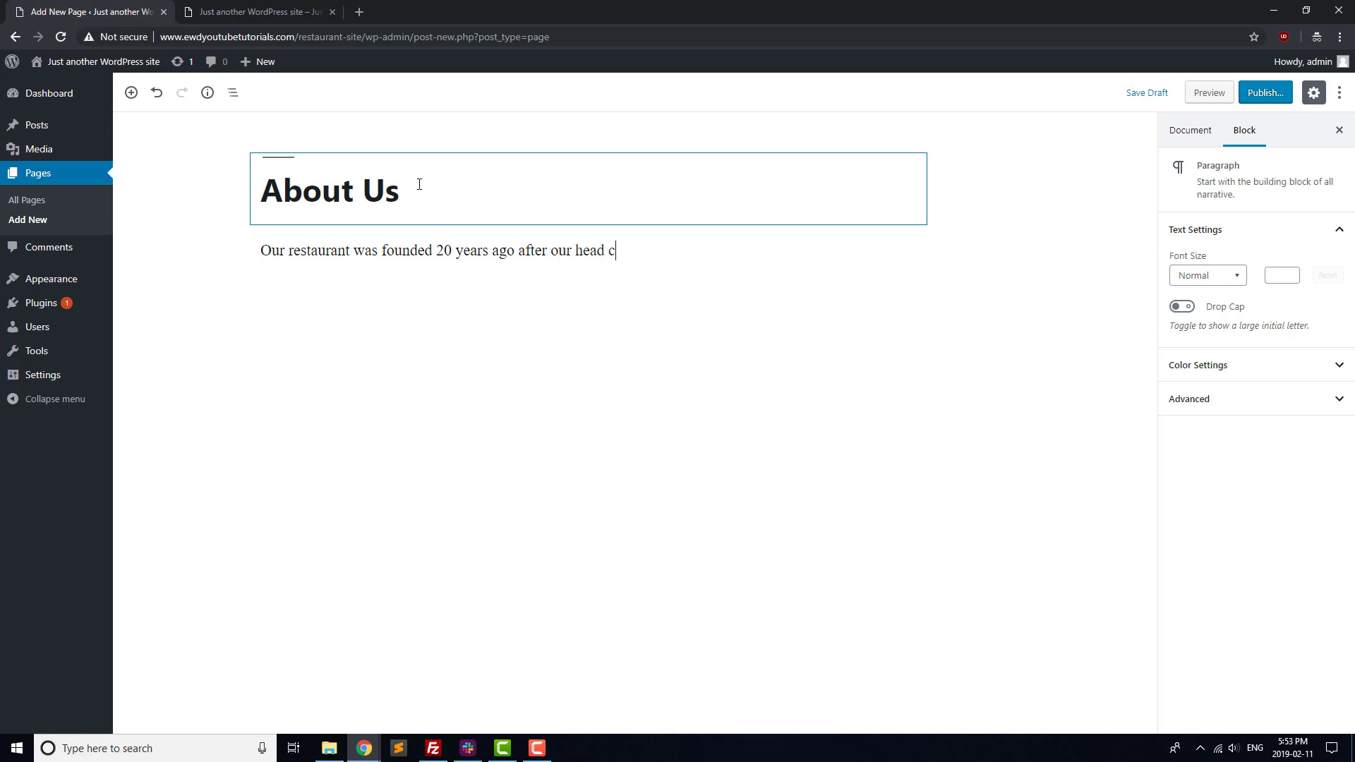
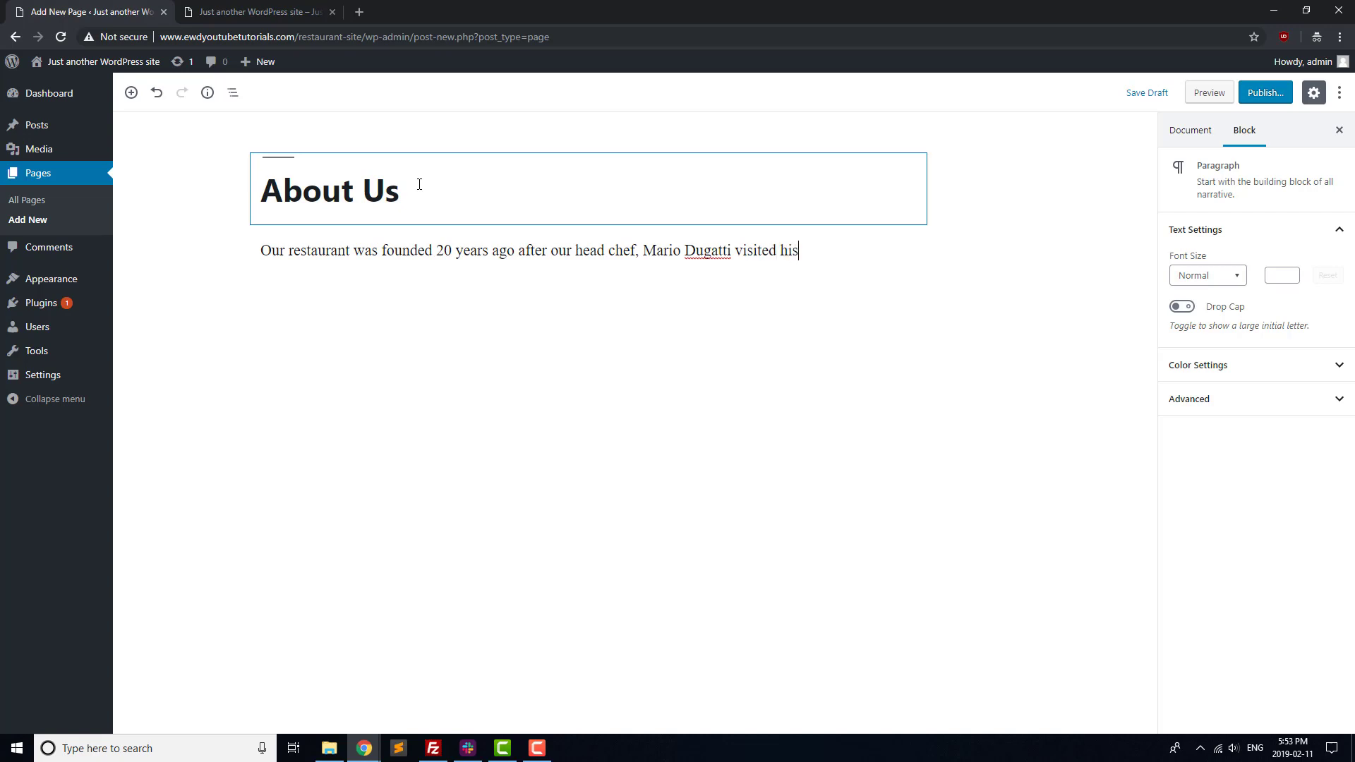
{"action": "type", "text": " grandmother in northern "}
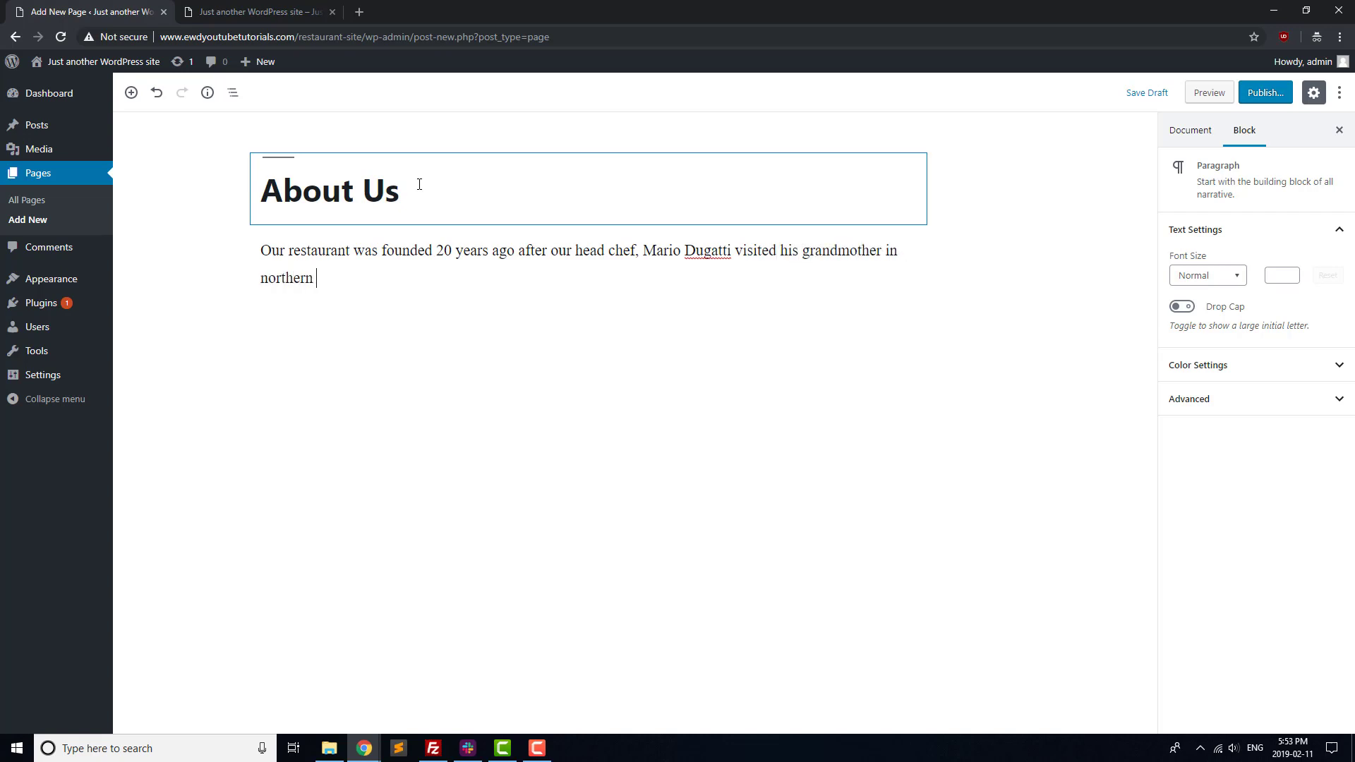
{"action": "type", "text": "Italy and was inspired to bring her amazing cui"}
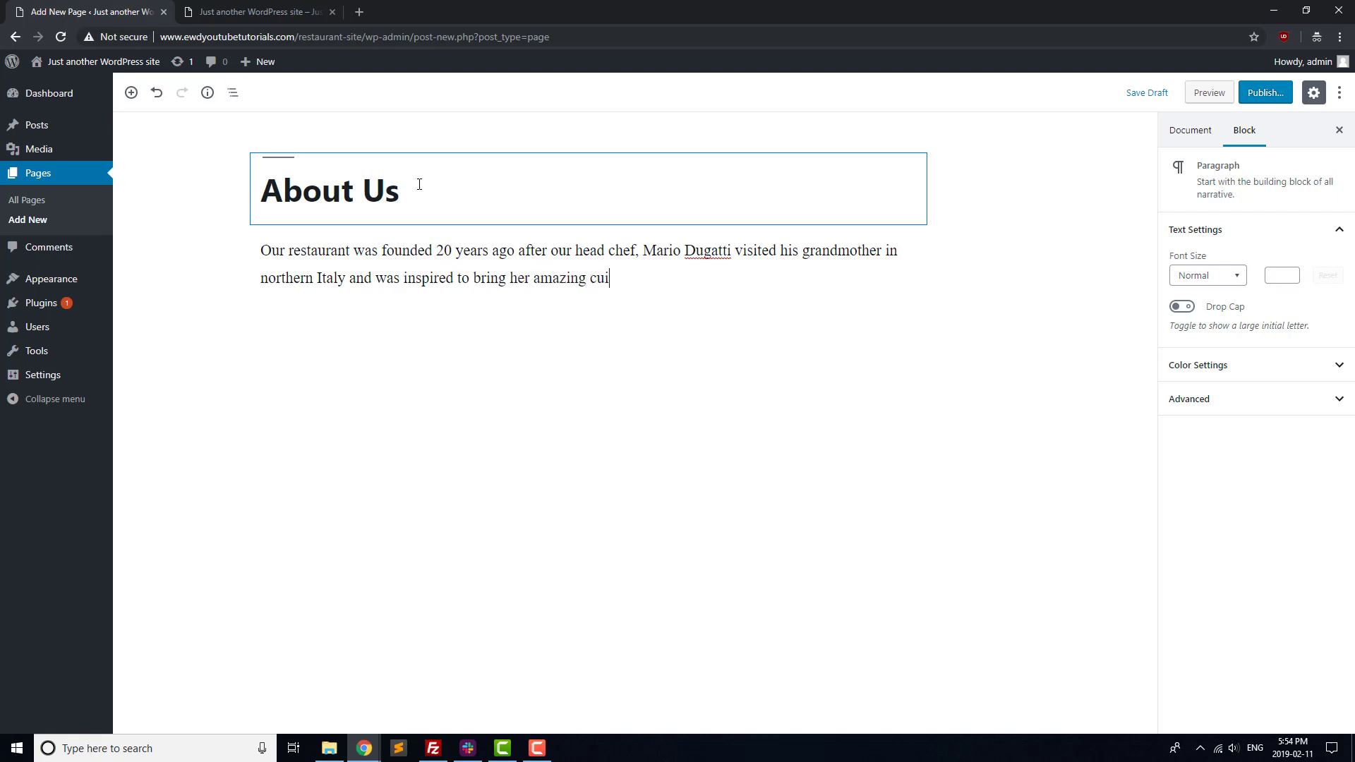
{"action": "type", "text": "sine to palates in our town."}
{"action": "key", "text": "Return"}
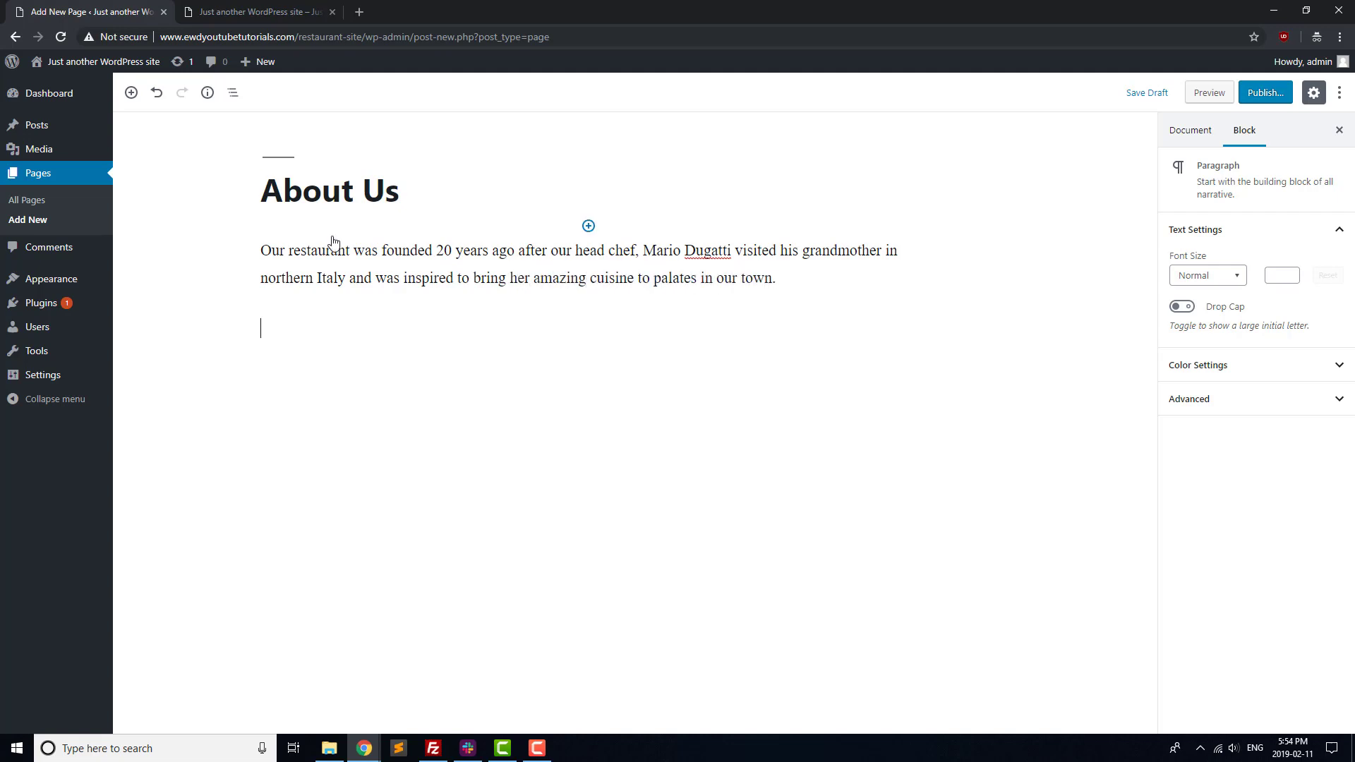
{"action": "type", "text": "We believe in the following values:"}
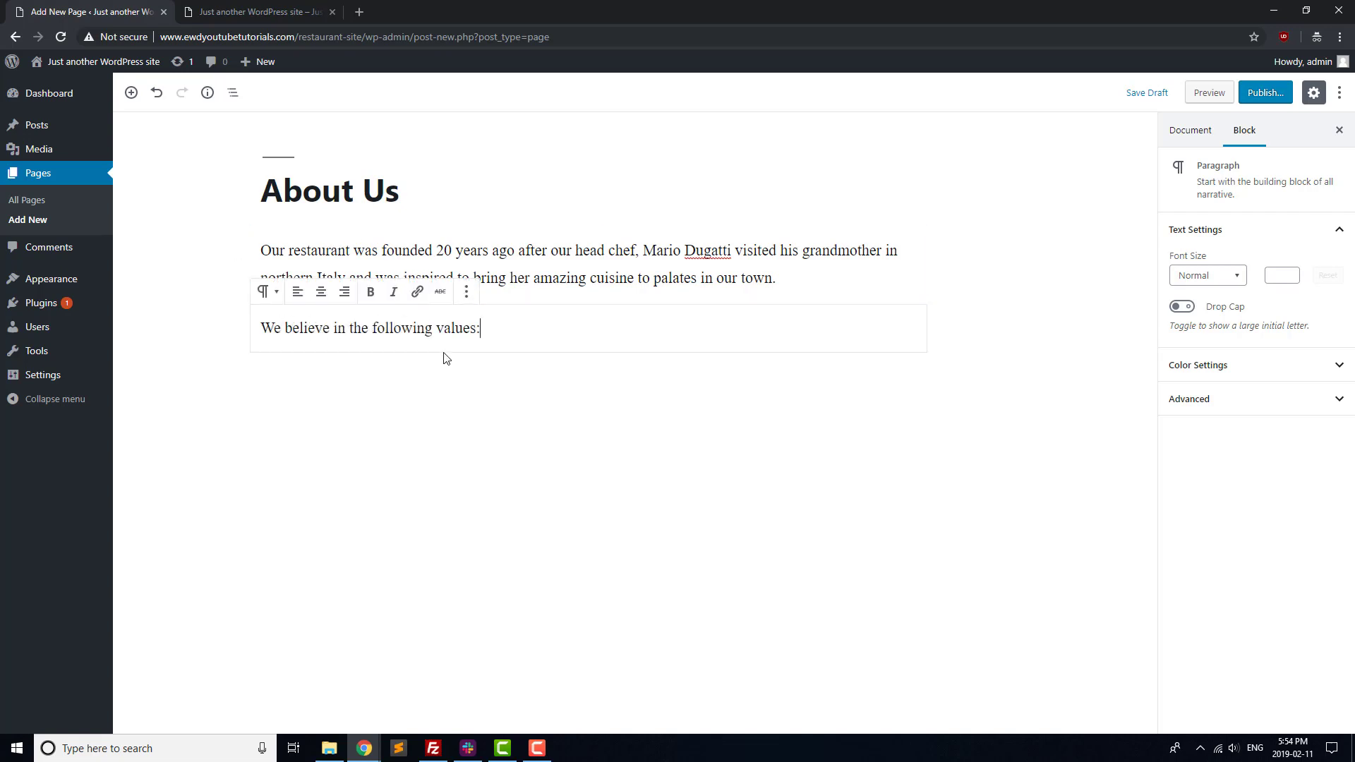
Add a bulleted list of Courteousness and Culinarily Adventurous, then publish the page.
{"action": "left_click", "coordinate": [227, 378]}
{"action": "left_click", "coordinate": [424, 192]}
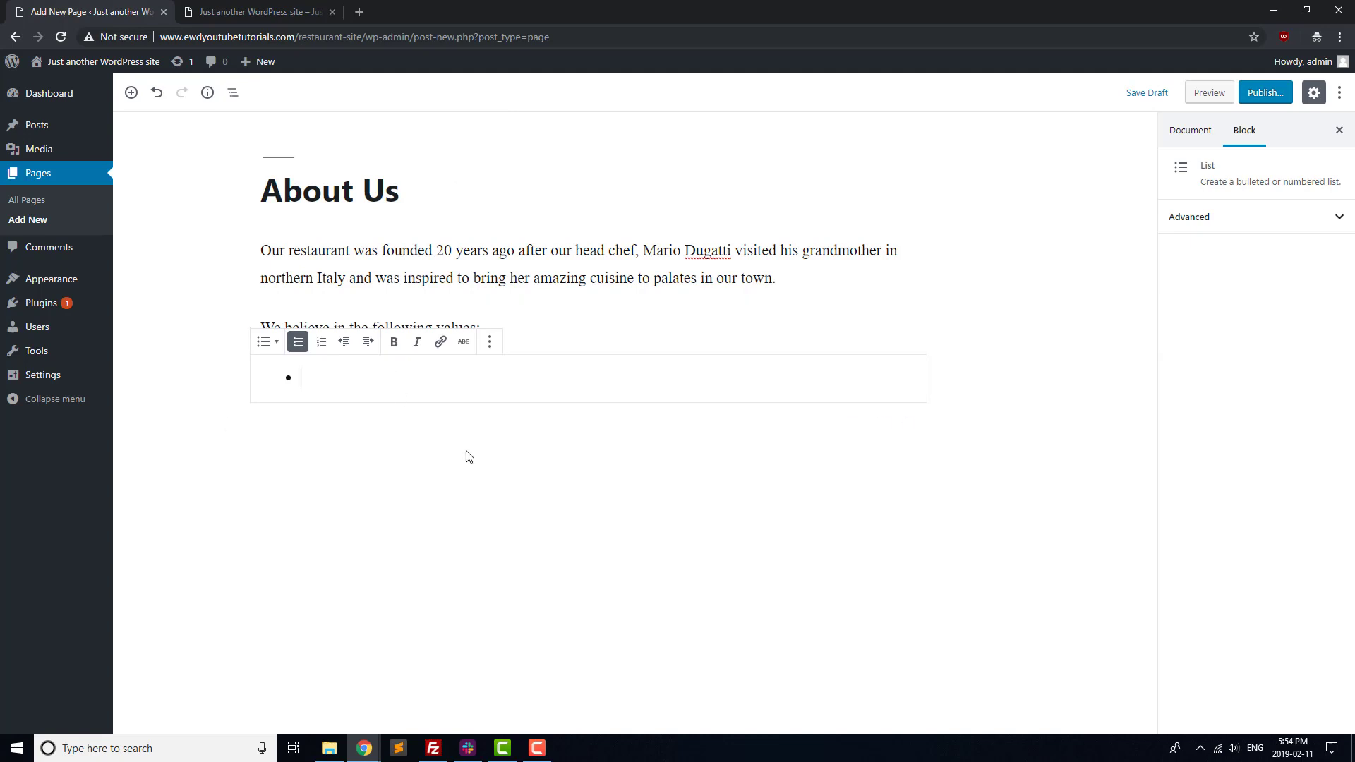
{"action": "type", "text": "Coure"}
{"action": "key", "text": "BackSpace"}
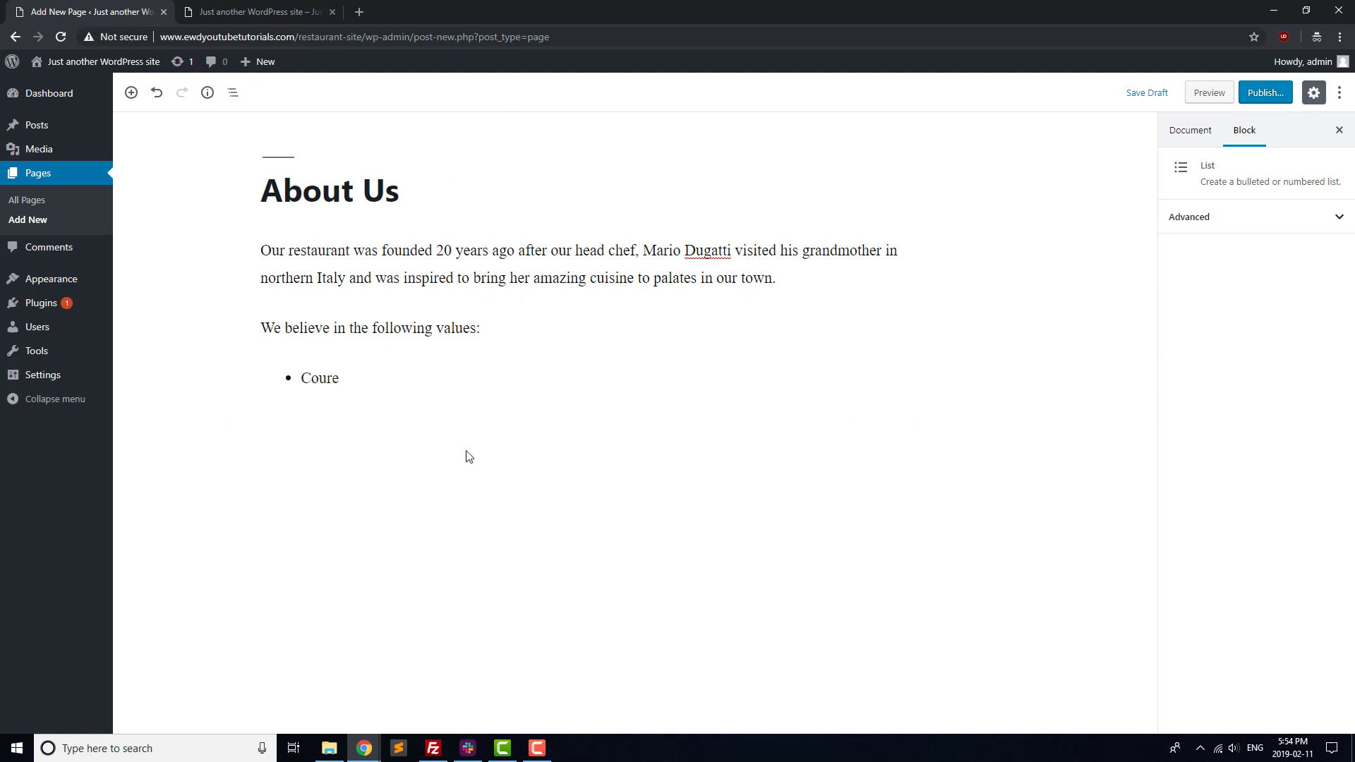
{"action": "type", "text": "teousness"}
{"action": "key", "text": "Return"}
{"action": "type", "text": "Cu"}
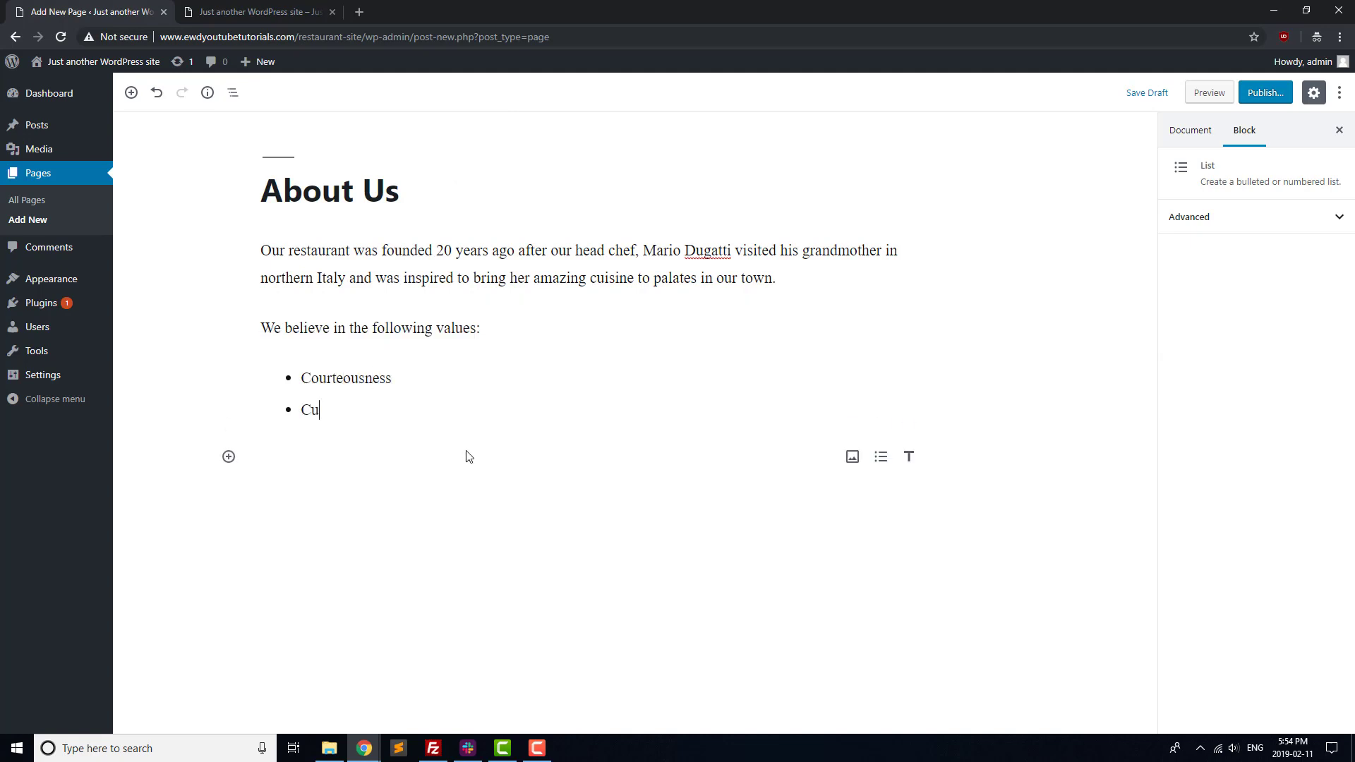
{"action": "type", "text": "linarily Adventurous"}
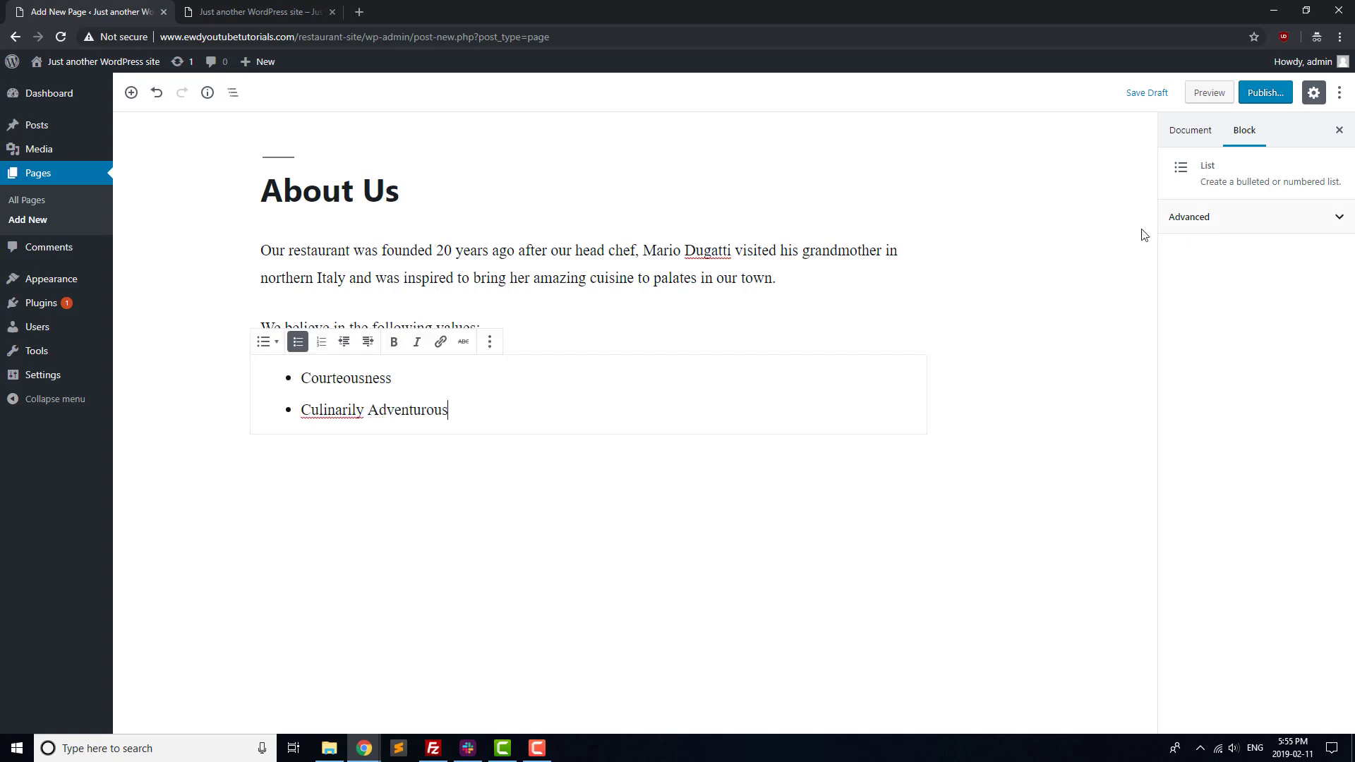
{"action": "left_click", "coordinate": [1141, 233]}
{"action": "left_click", "coordinate": [1284, 96]}
{"action": "left_click", "coordinate": [1261, 103]}
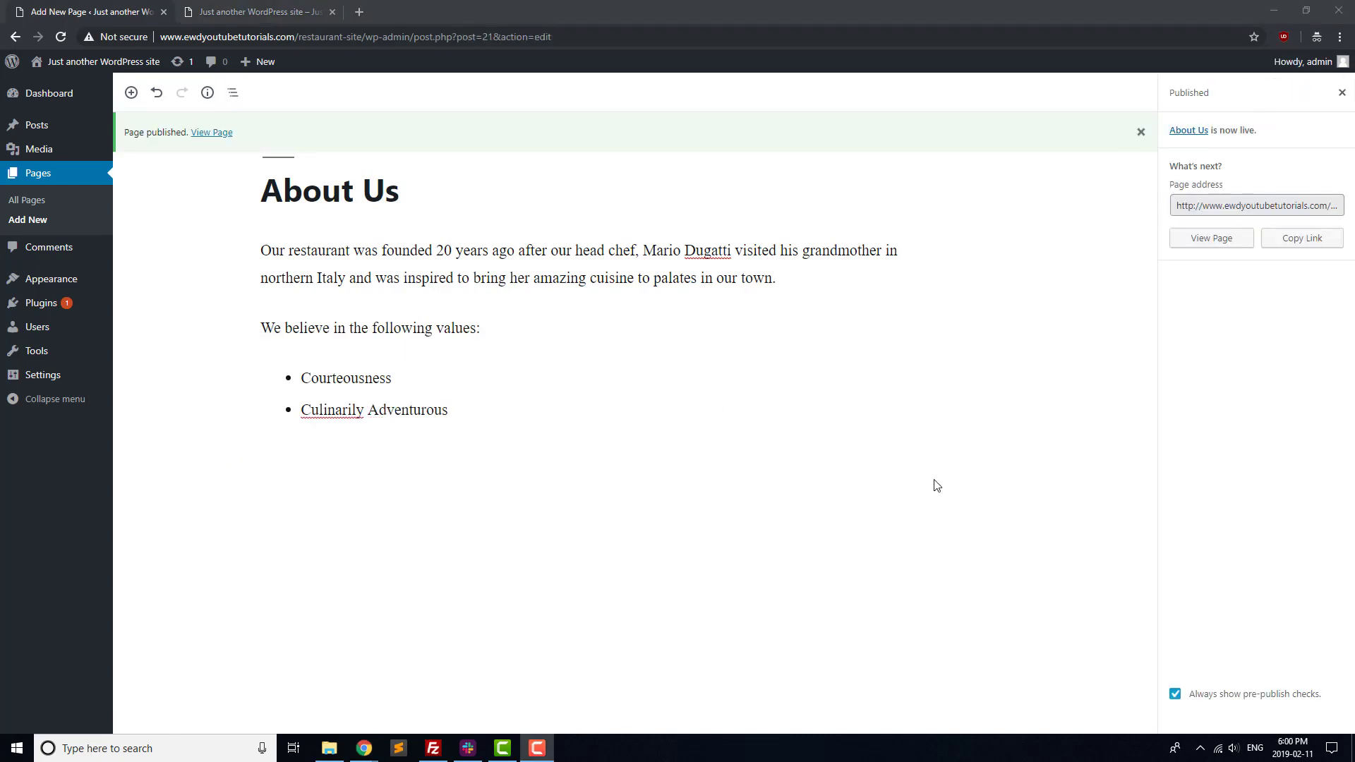
{"action": "left_click", "coordinate": [47, 220]}
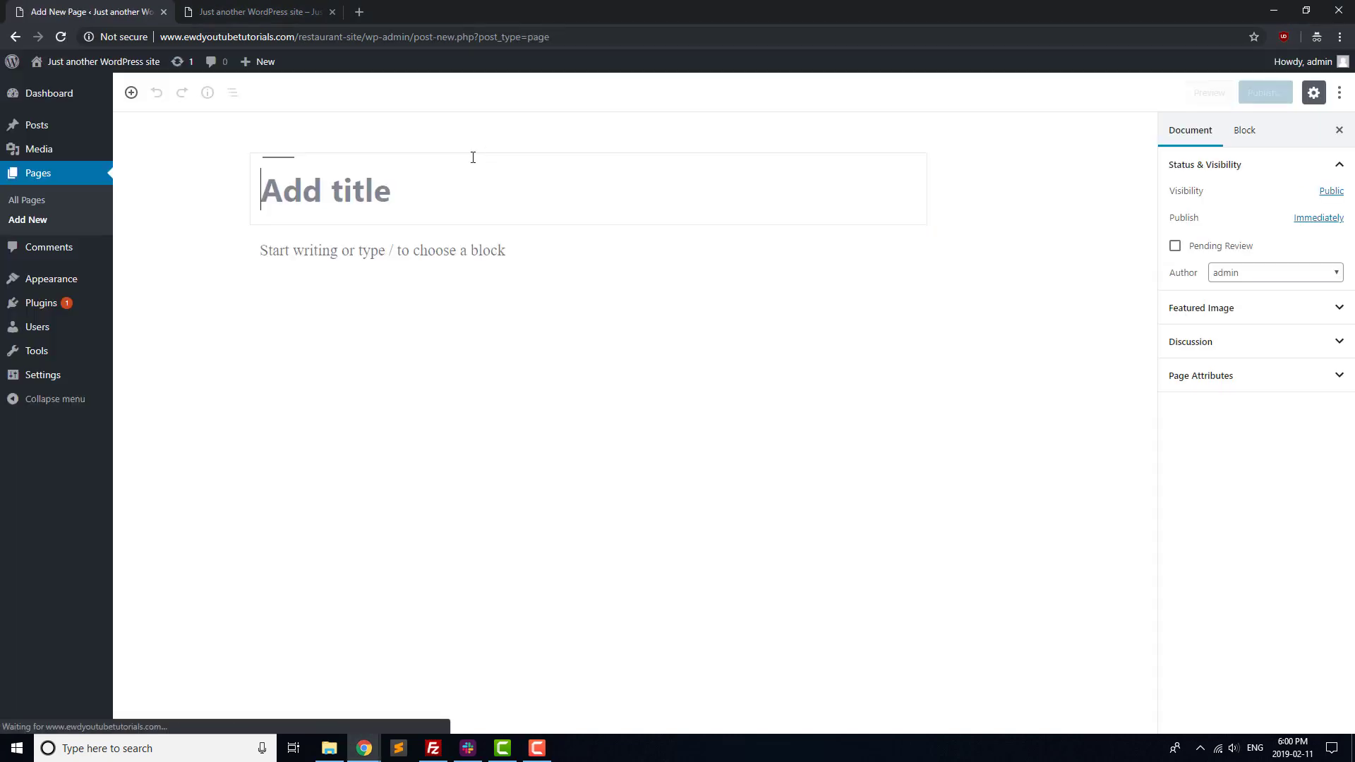
Publish a 'Frequently Asked Questions' page with the body 'FAQs coming soon!'.
{"action": "left_click", "coordinate": [444, 176]}
{"action": "type", "text": "Freque"}
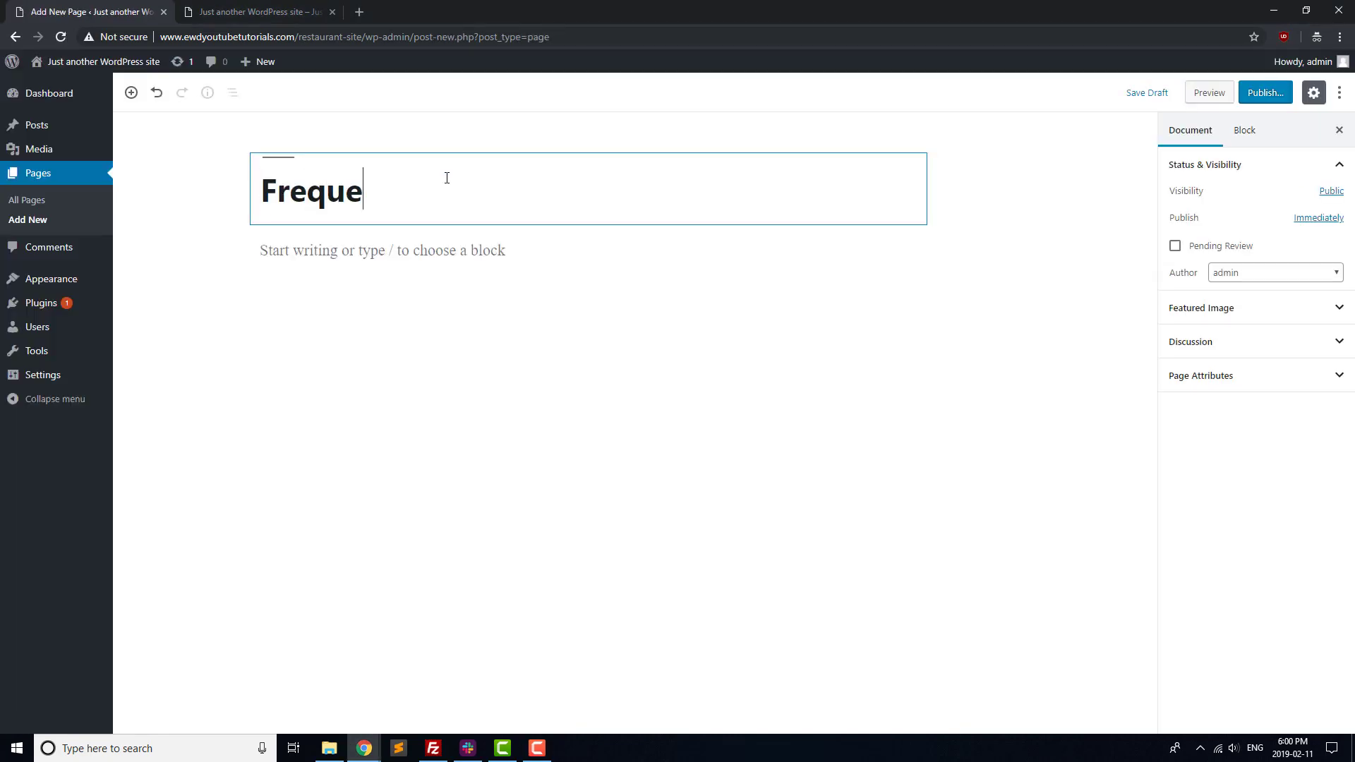
{"action": "type", "text": "ntly Asked Questions"}
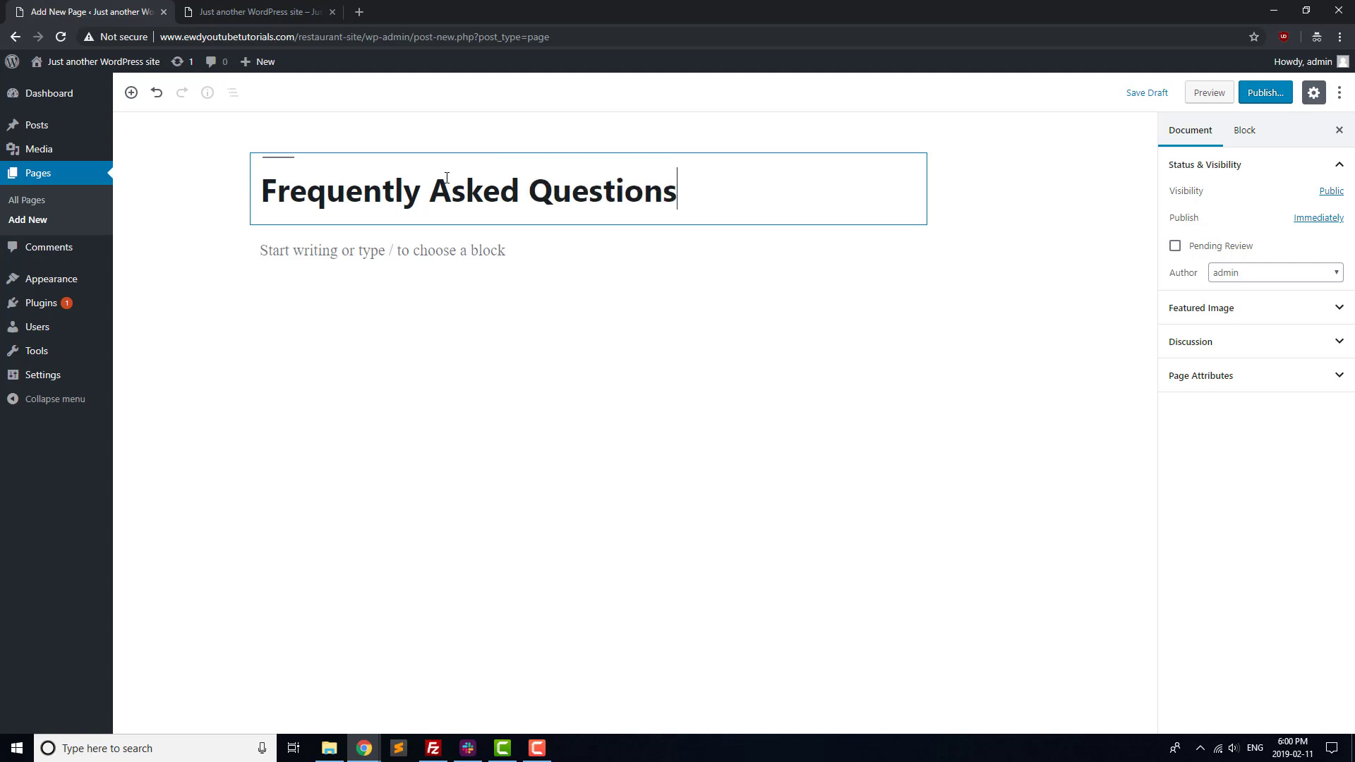
{"action": "key", "text": "Return"}
{"action": "type", "text": "FAQs"}
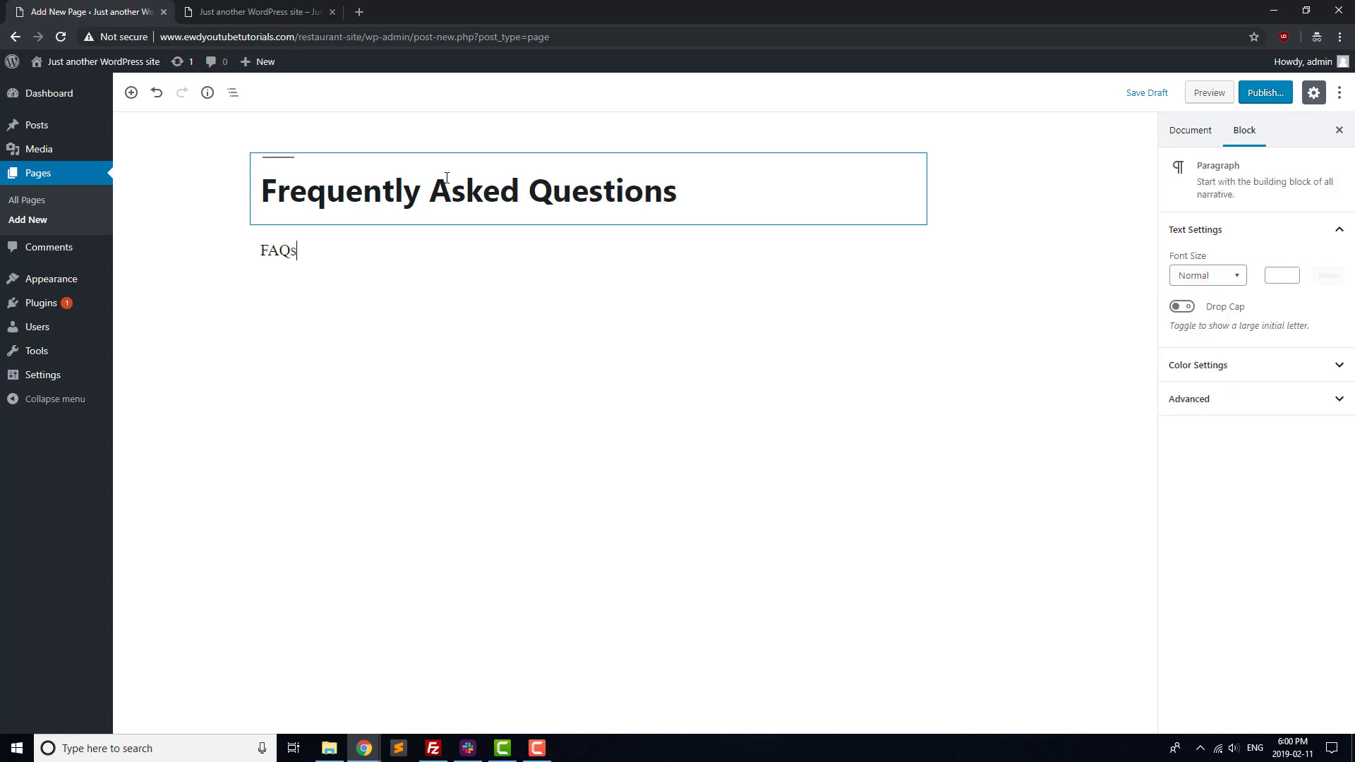
{"action": "type", "text": " coming soon!"}
{"action": "left_click", "coordinate": [1260, 94]}
{"action": "left_click", "coordinate": [1255, 97]}
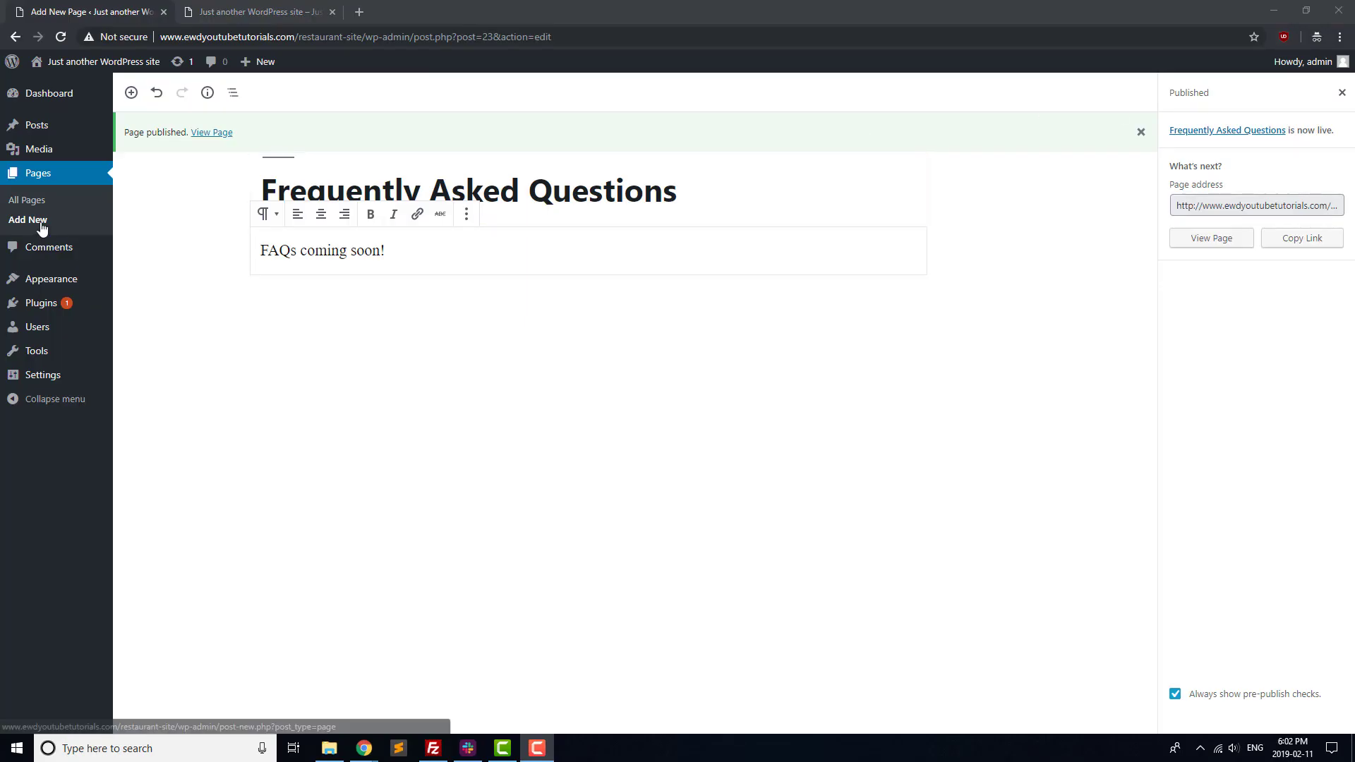
{"action": "left_click", "coordinate": [41, 223]}
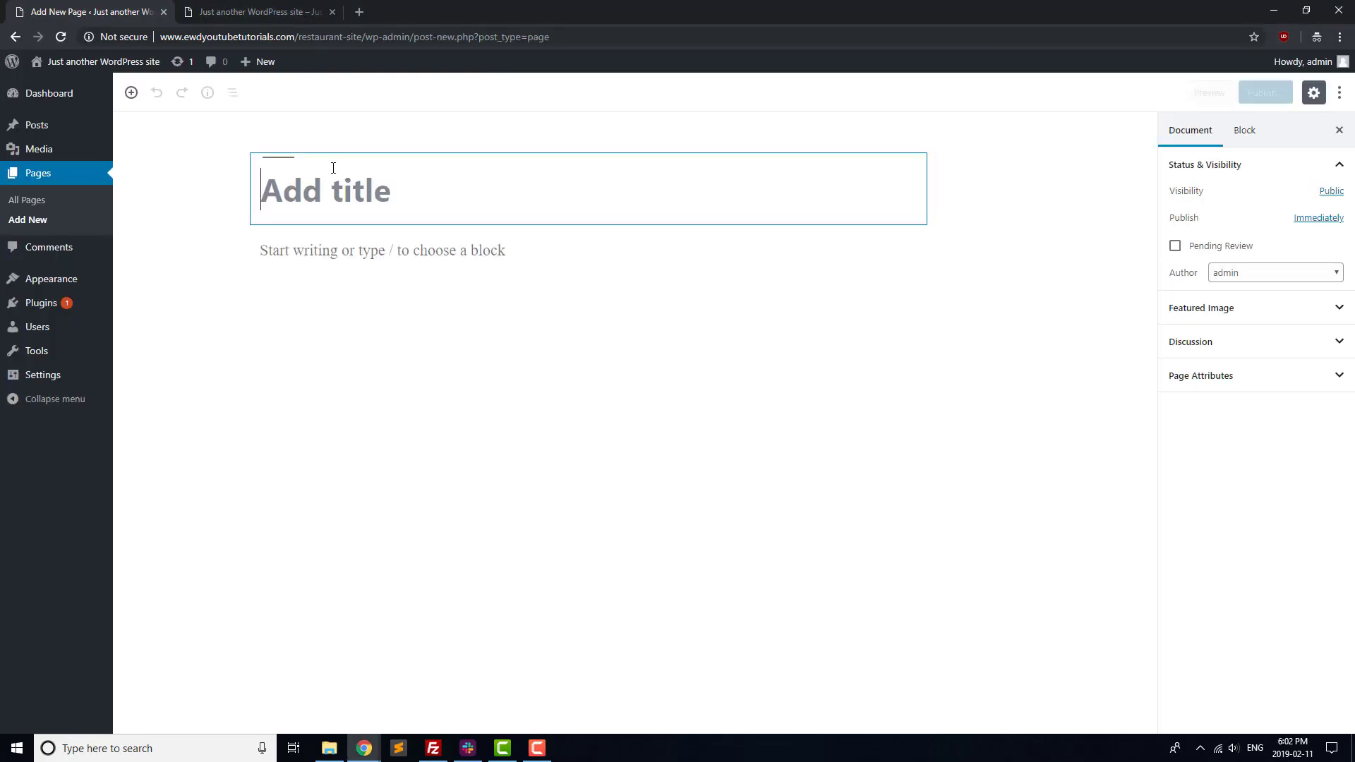
Write and publish the 'Contact Us' page with the restaurant's phone number and street address on separate lines.
{"action": "type", "text": "Contact Us"}
{"action": "key", "text": "Return"}
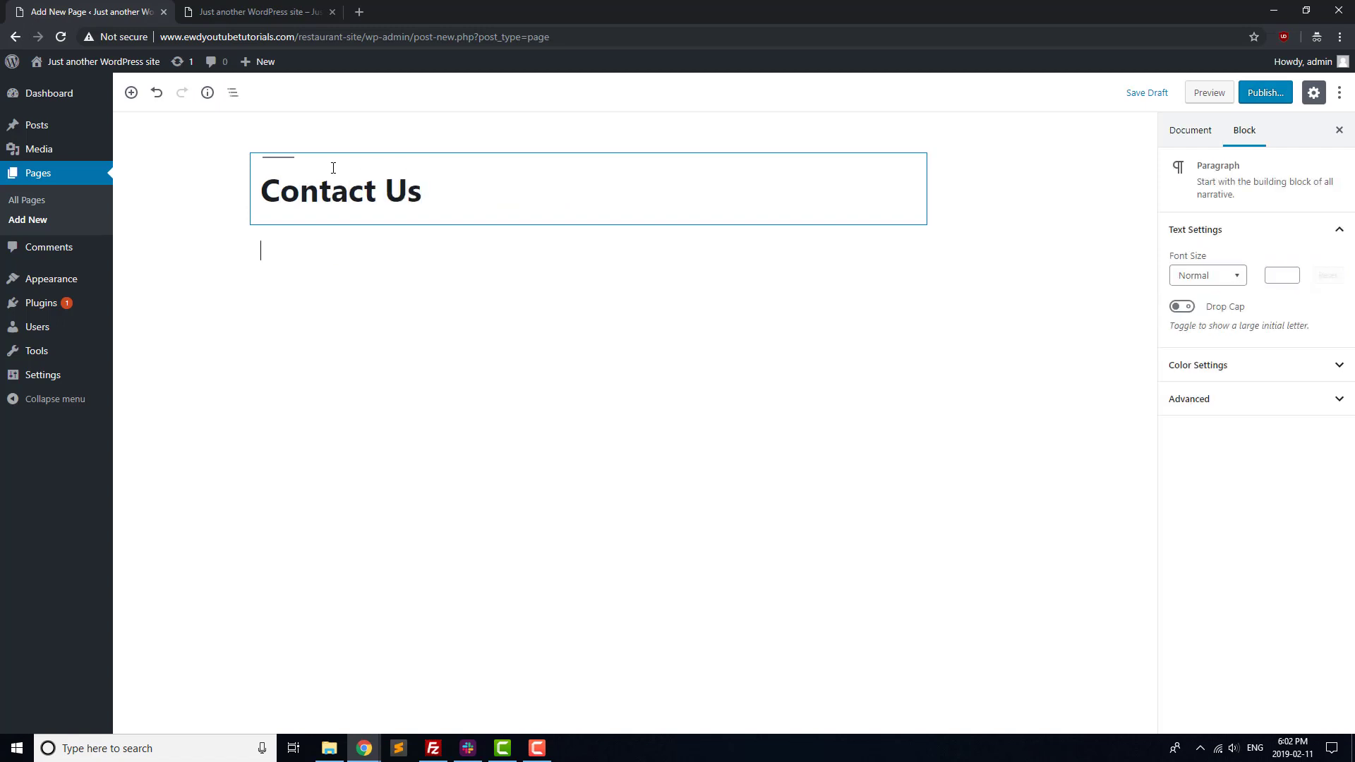
{"action": "type", "text": "We can be reached by pho"}
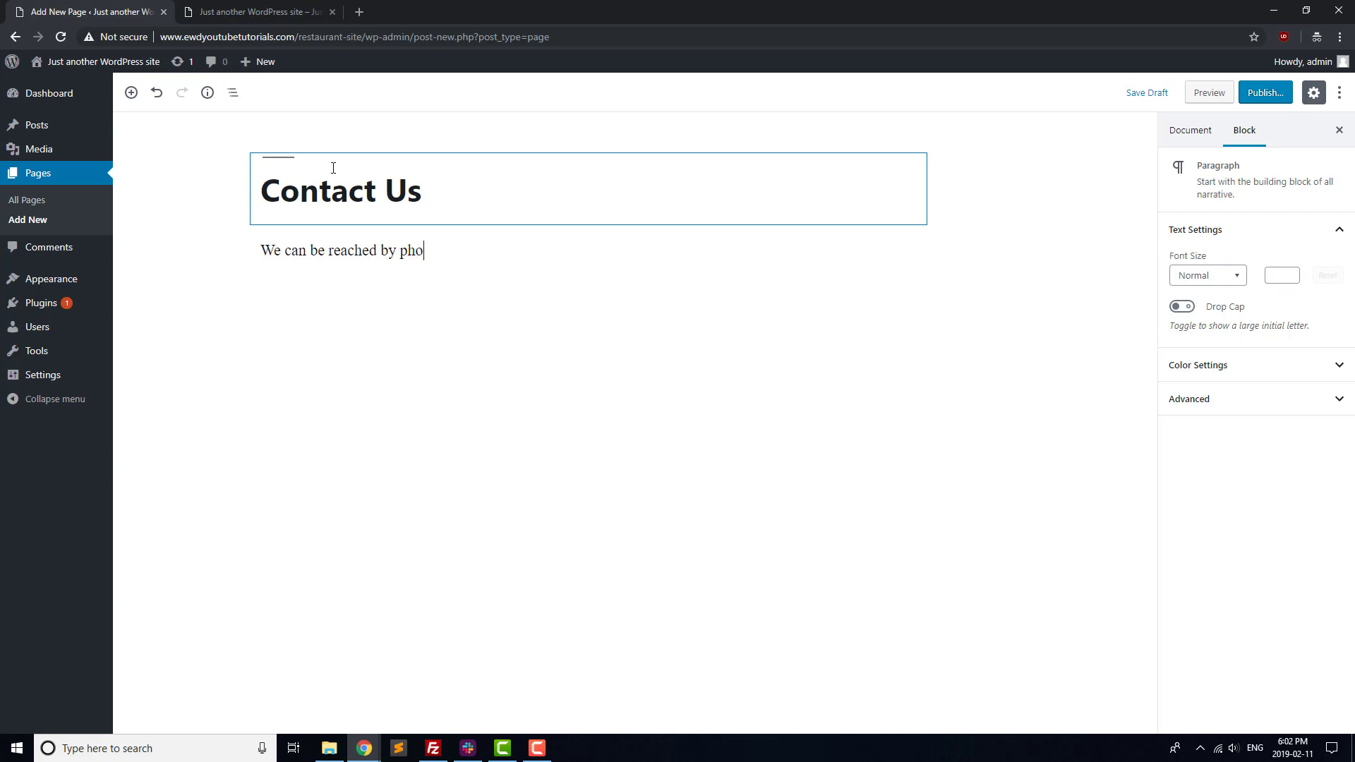
{"action": "type", "text": "ne at 555-555-5555, or you can sto"}
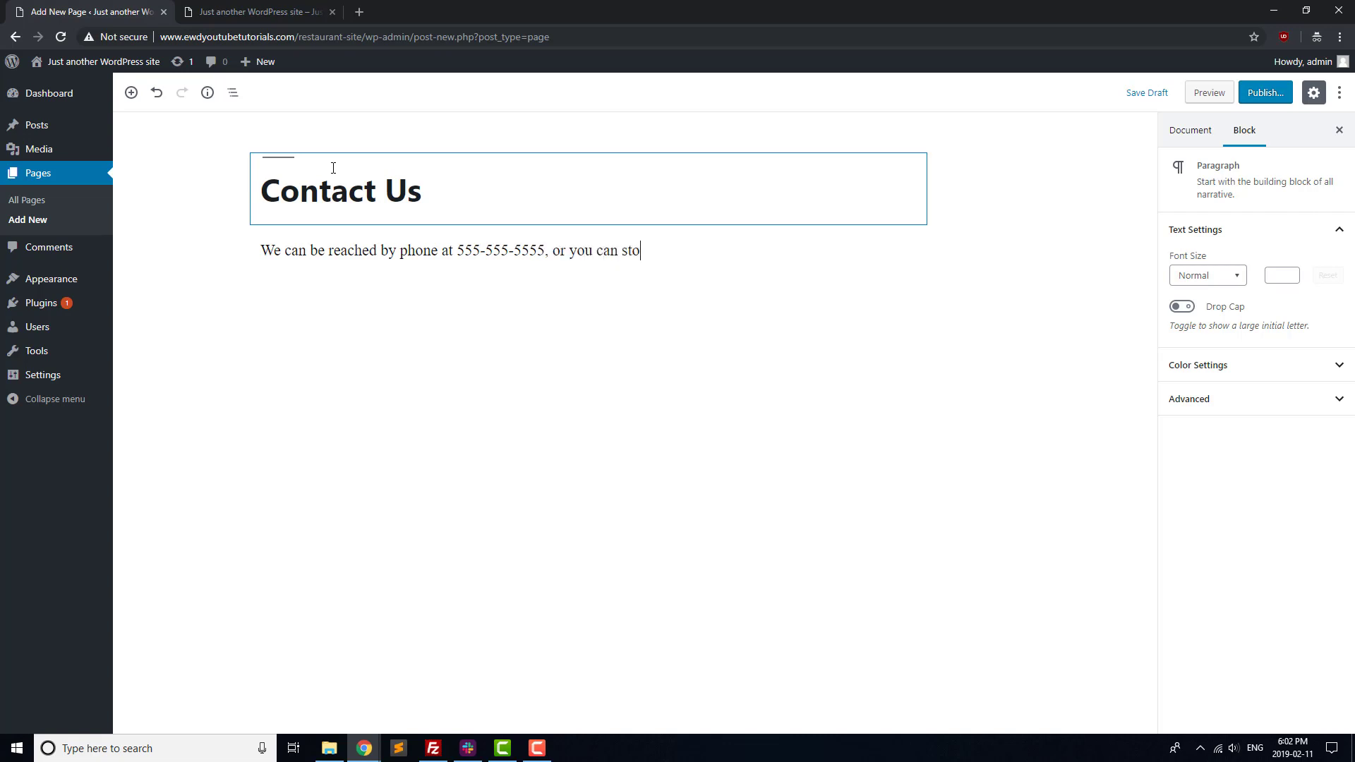
{"action": "type", "text": "p in to see us "}
{"action": "type", "text": "at 123"}
{"action": "key", "text": "BackSpace"}
{"action": "key", "text": "BackSpace"}
{"action": "type", "text": "1234 Lo"}
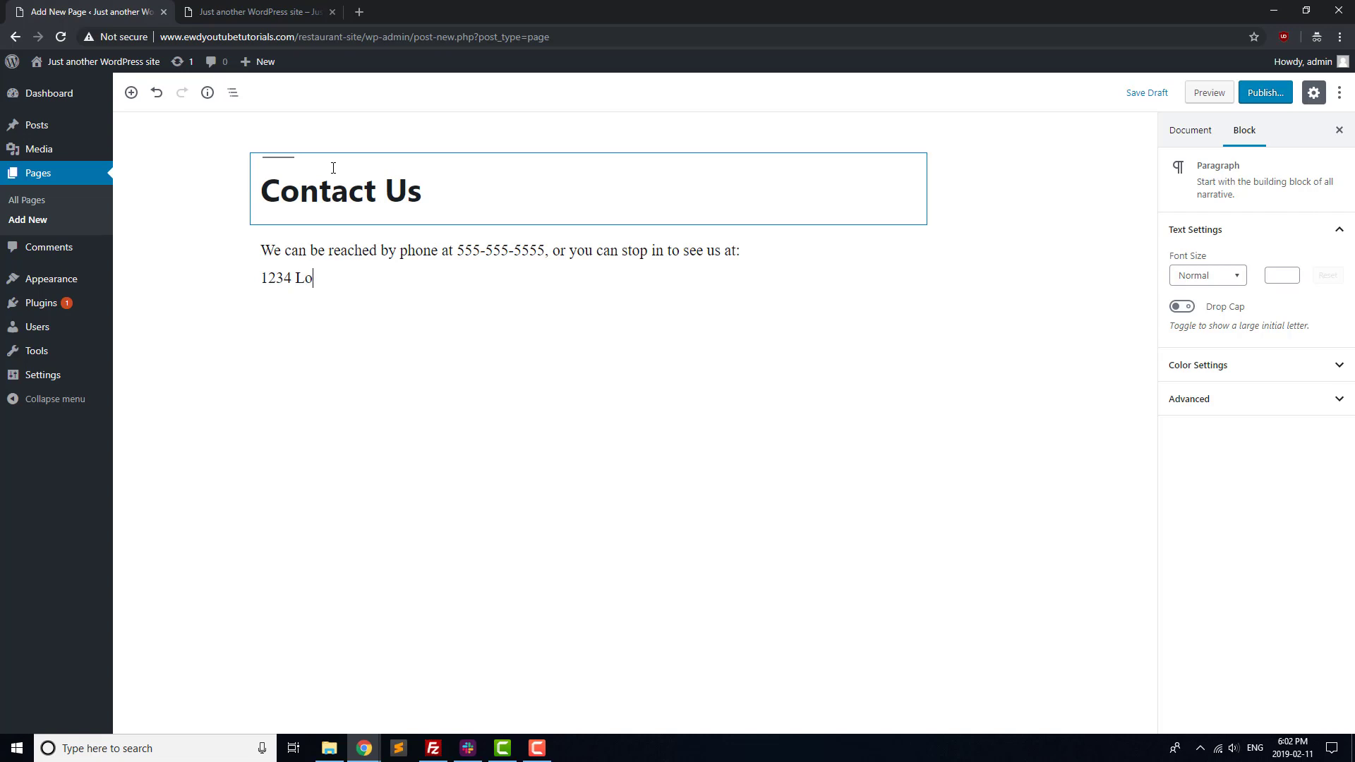
{"action": "type", "text": "llipop Lane "}
{"action": "type", "text": "Candyland"}
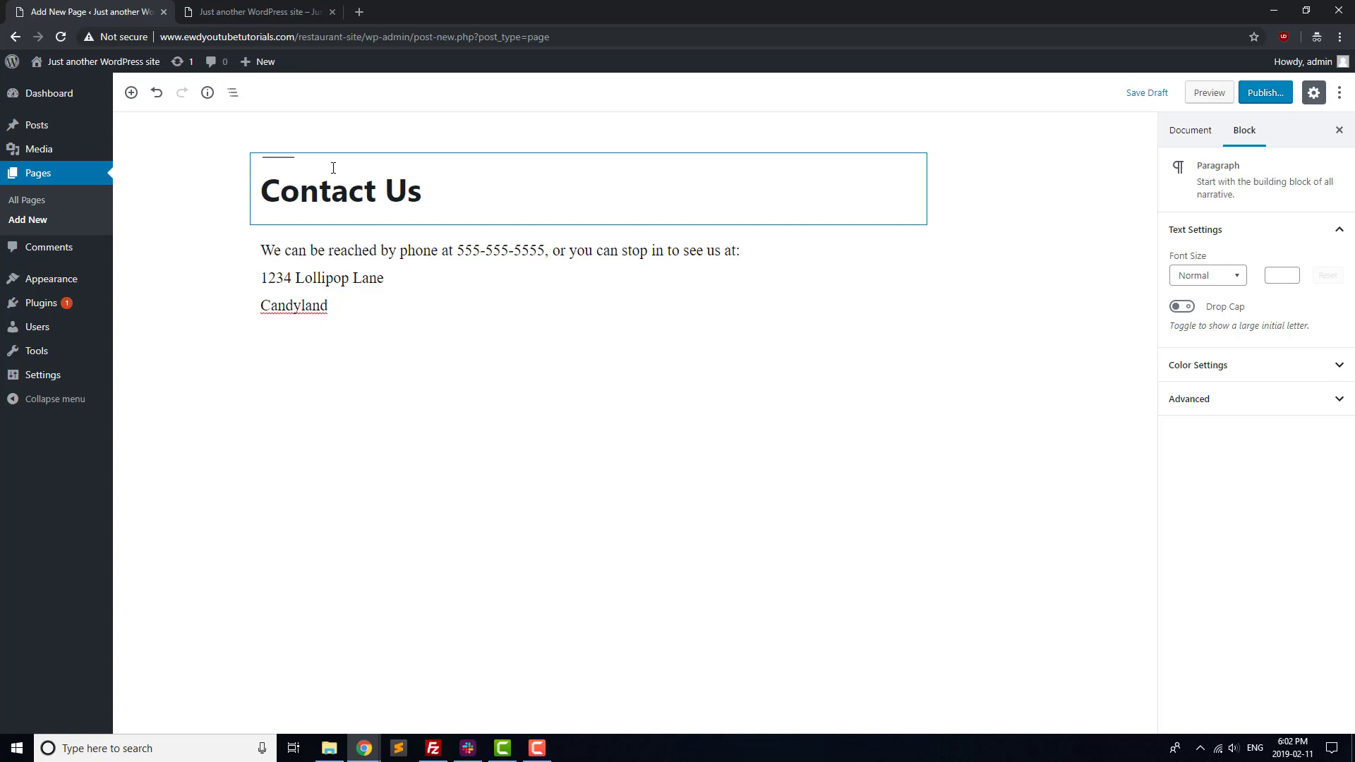
{"action": "type", "text": ", On"}
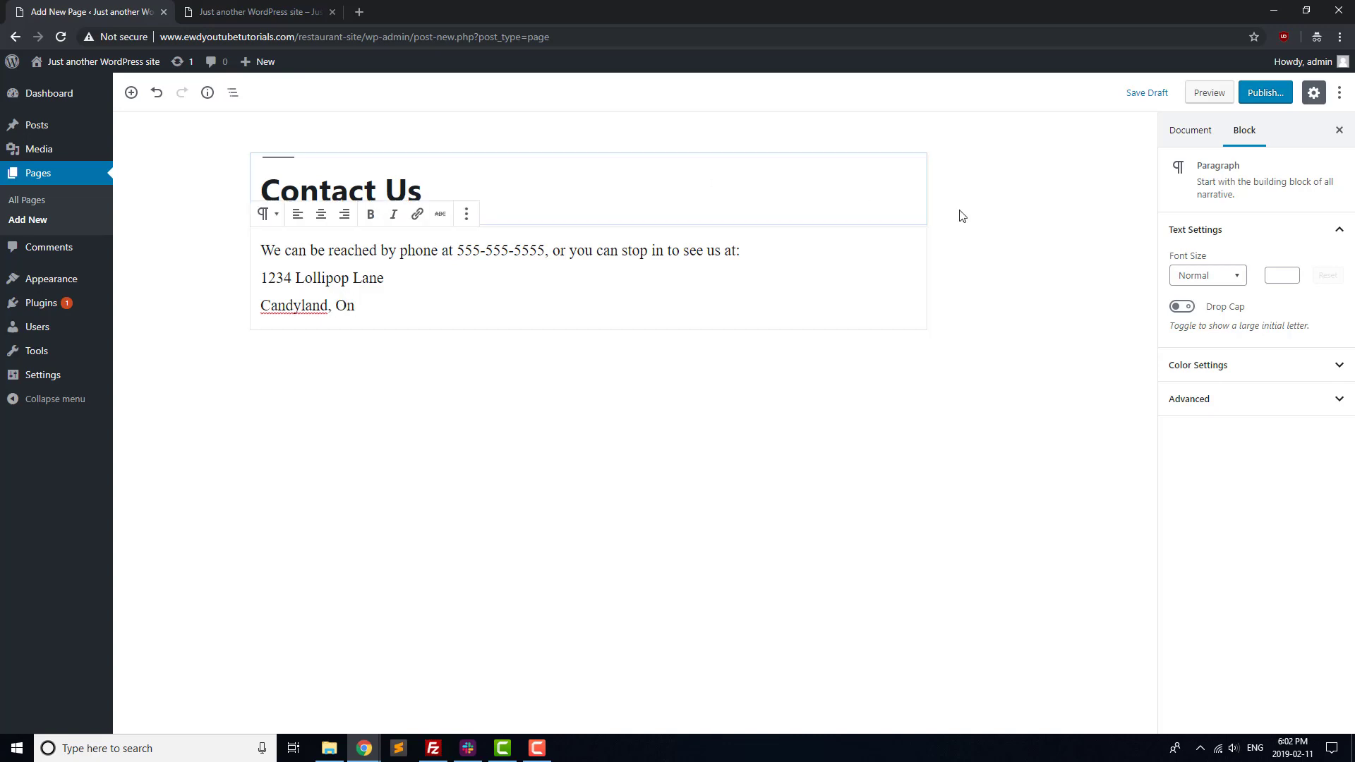
{"action": "left_click", "coordinate": [1266, 94]}
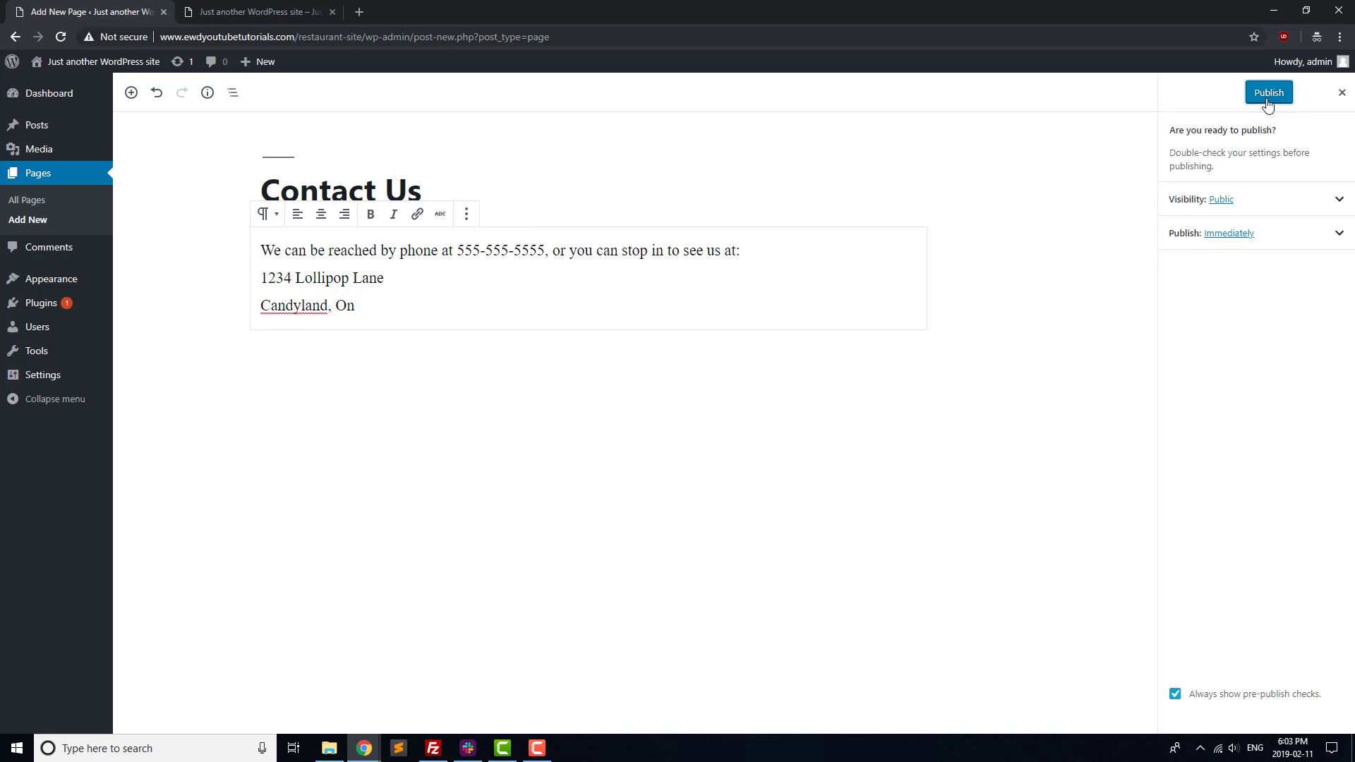
{"action": "left_click", "coordinate": [1268, 94]}
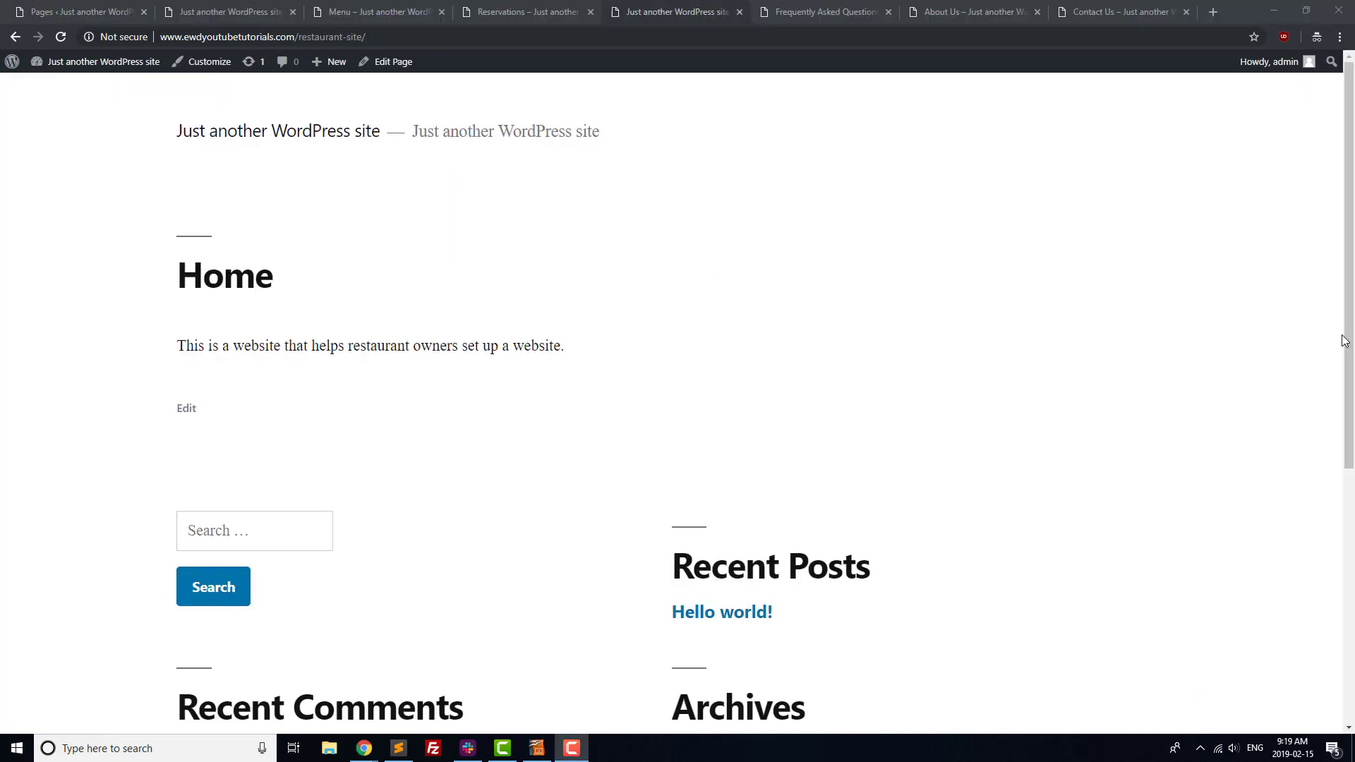